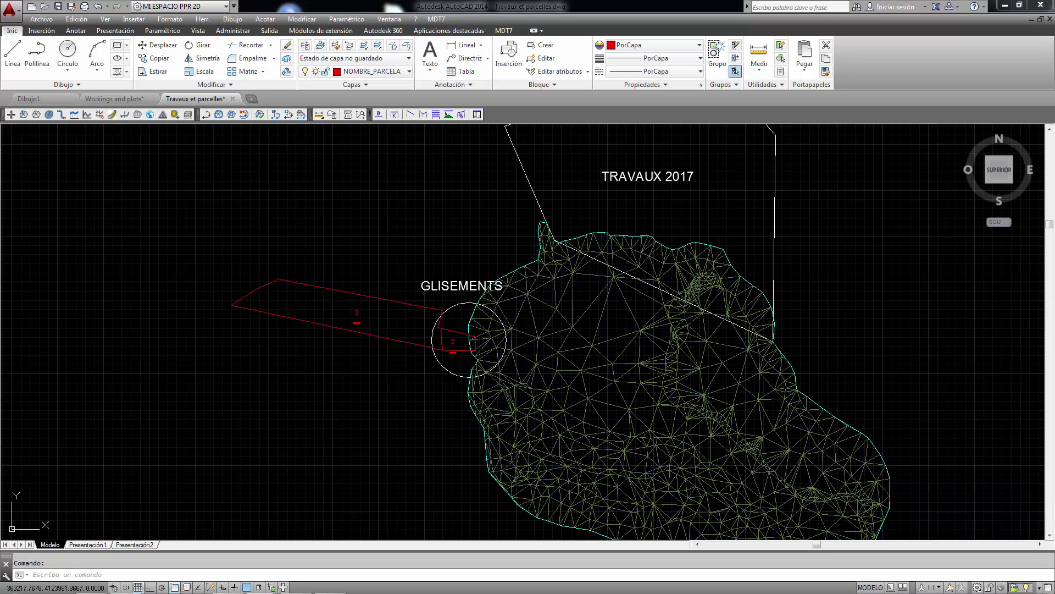
Step: Delete the parcel beside the GLISEMENTS circle with MDT7 Parcelles > Effacer, confirming Sí
scroll(389, 323, "down", 2)
scroll(469, 277, "up", 3)
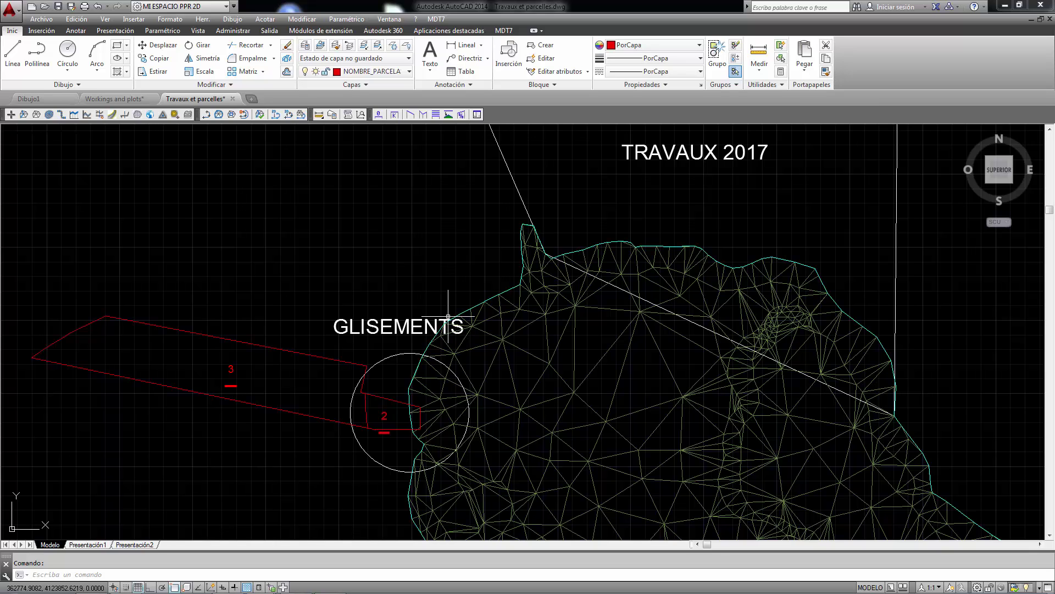
scroll(719, 170, "down", 3)
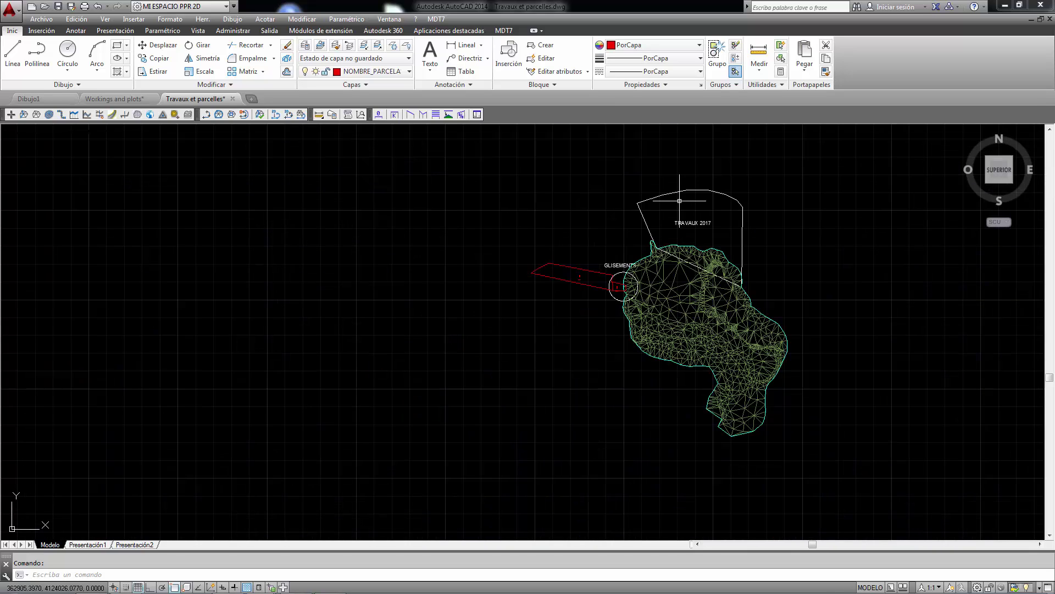
scroll(735, 231, "up", 1)
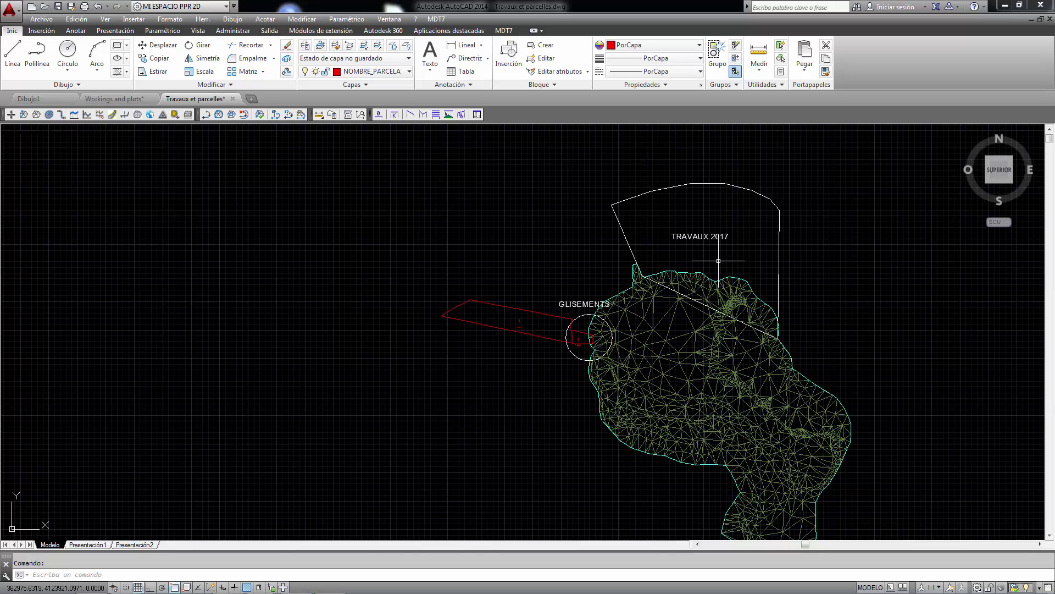
left_click(436, 18)
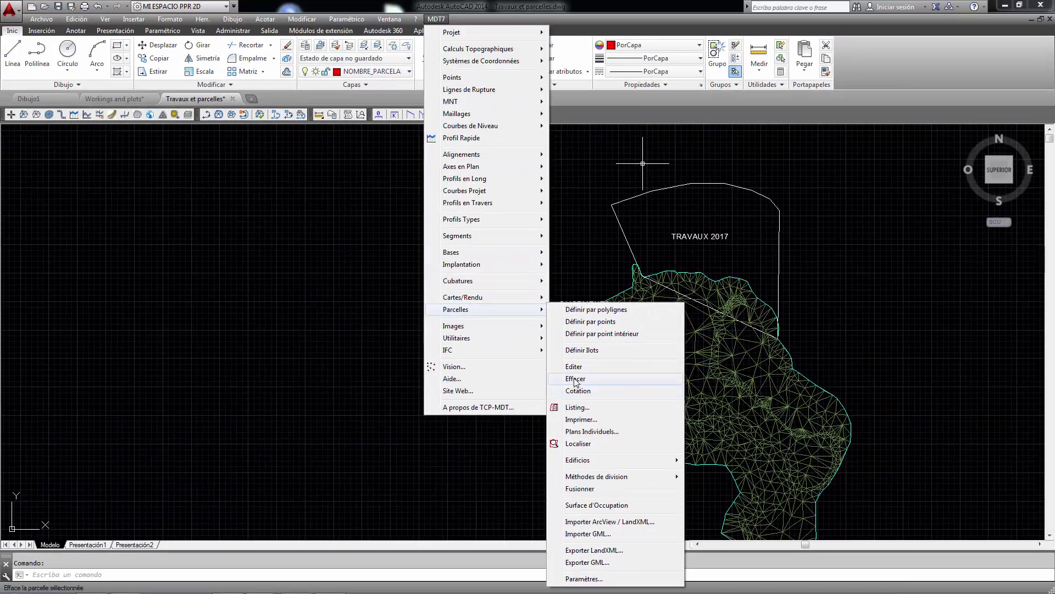
left_click(588, 175)
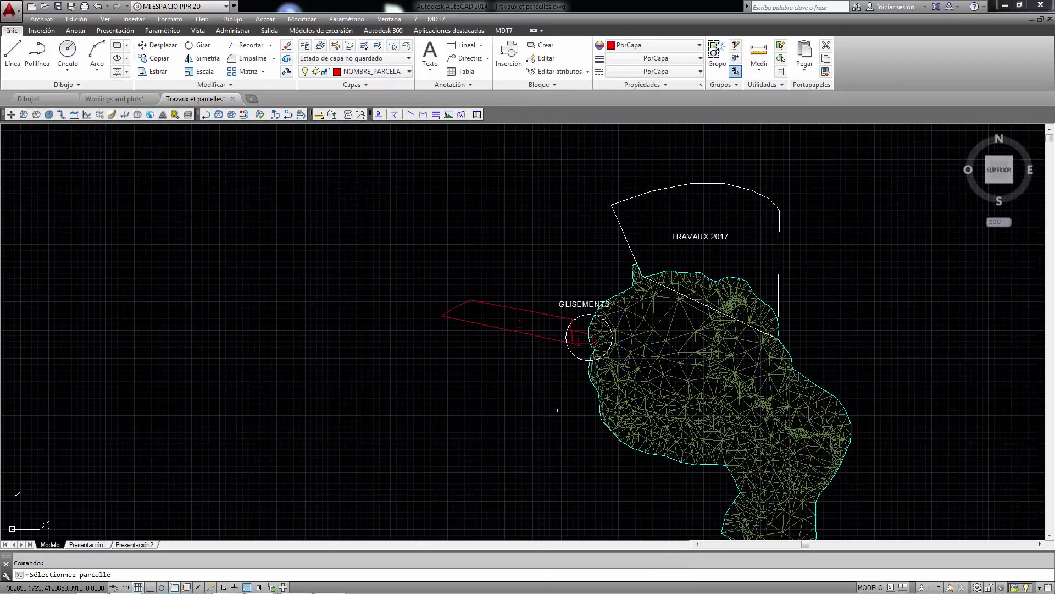
scroll(576, 339, "up", 5)
left_click(610, 357)
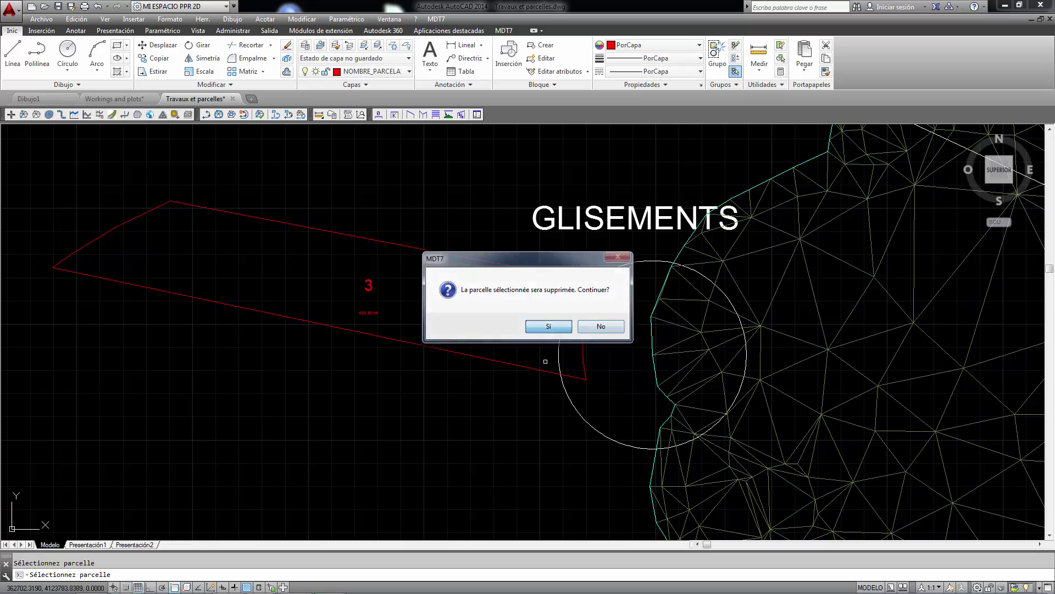
left_click(548, 325)
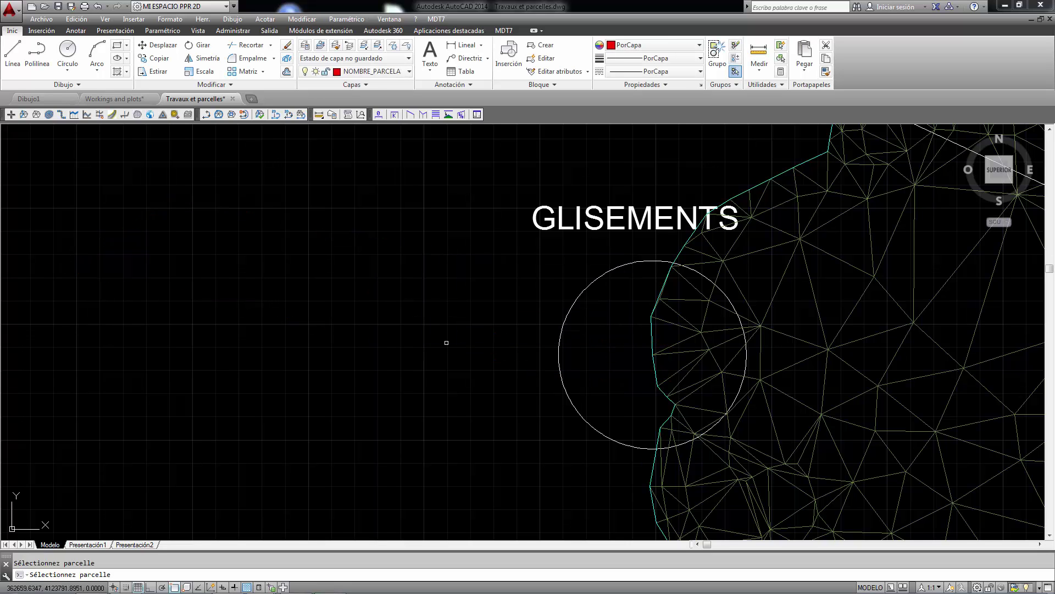
scroll(442, 341, "down", 3)
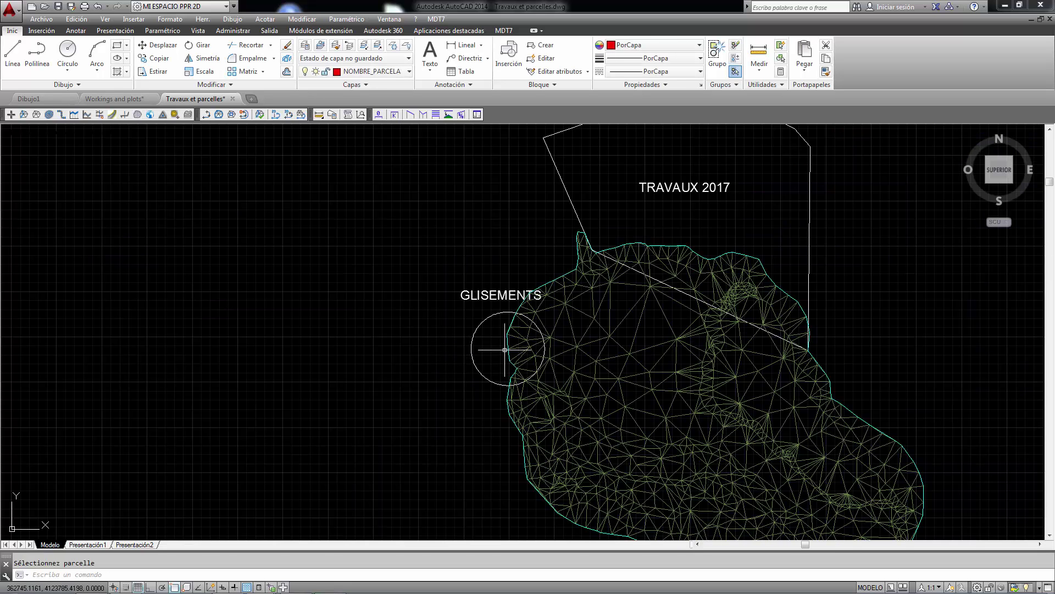
scroll(504, 350, "down", 2)
Step: Import the first two .gml parcel files from the fr folder, keeping the default text height
left_click(436, 19)
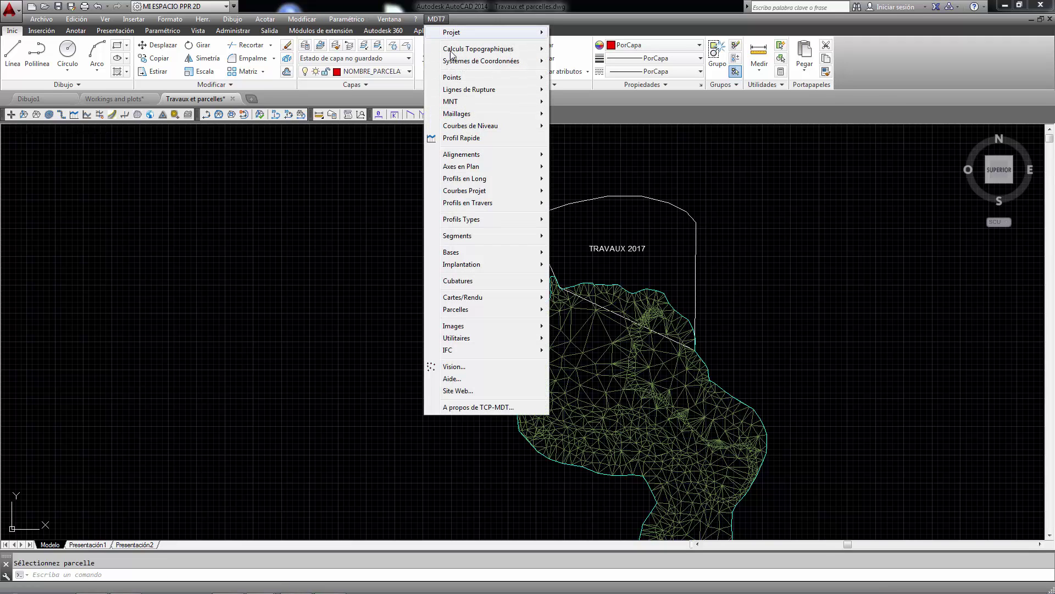
mouse_move(456, 309)
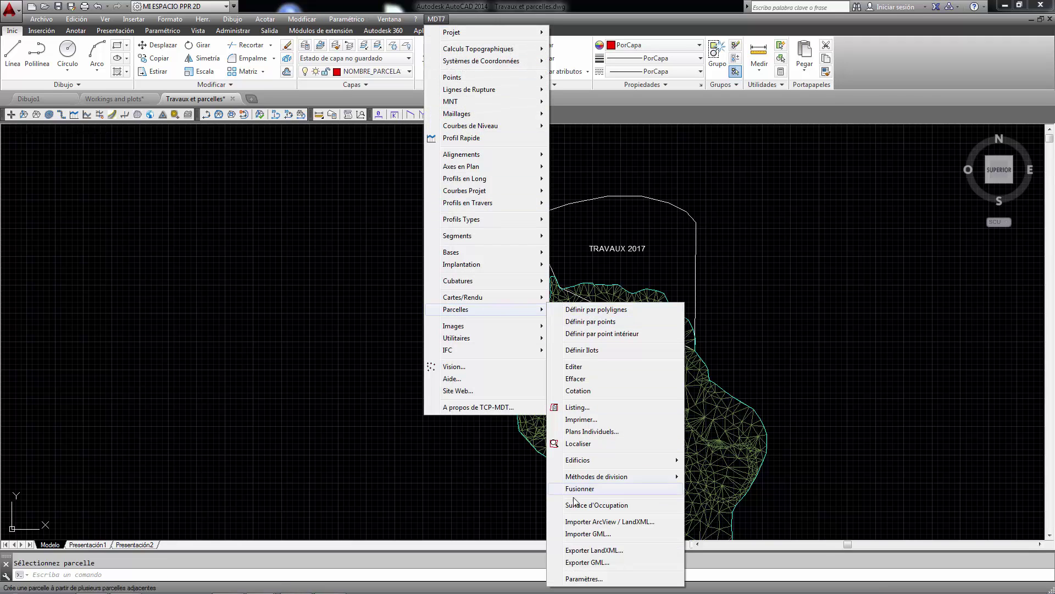
left_click(588, 533)
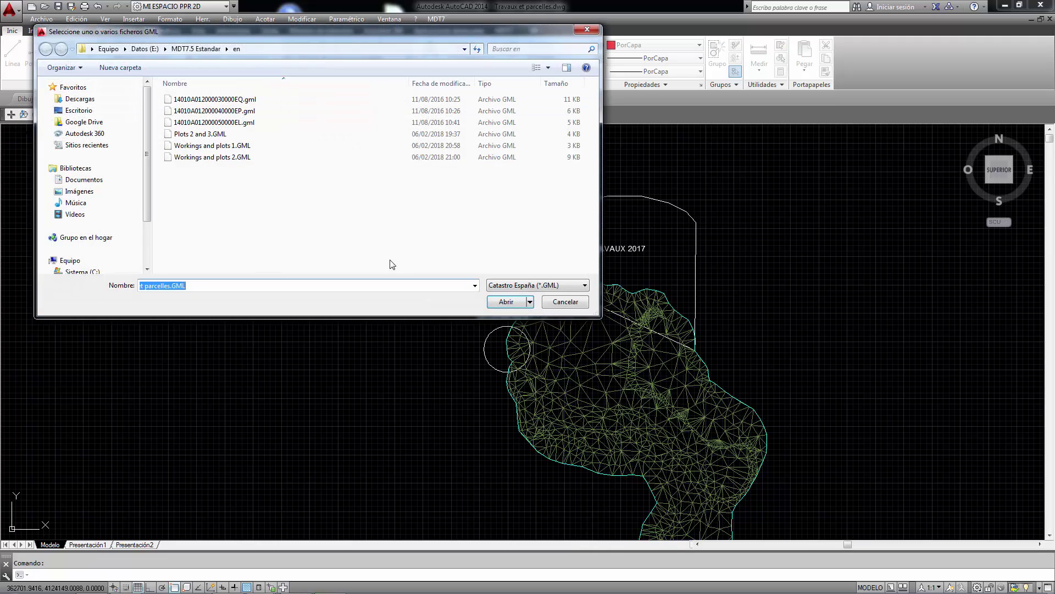
left_click(195, 49)
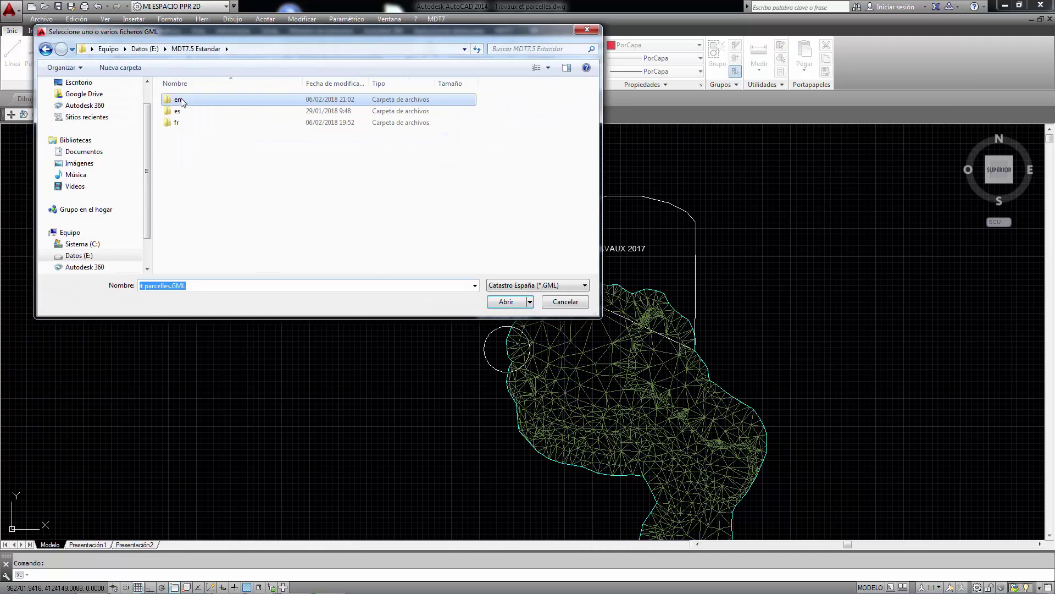
double_click(184, 122)
left_click(220, 99)
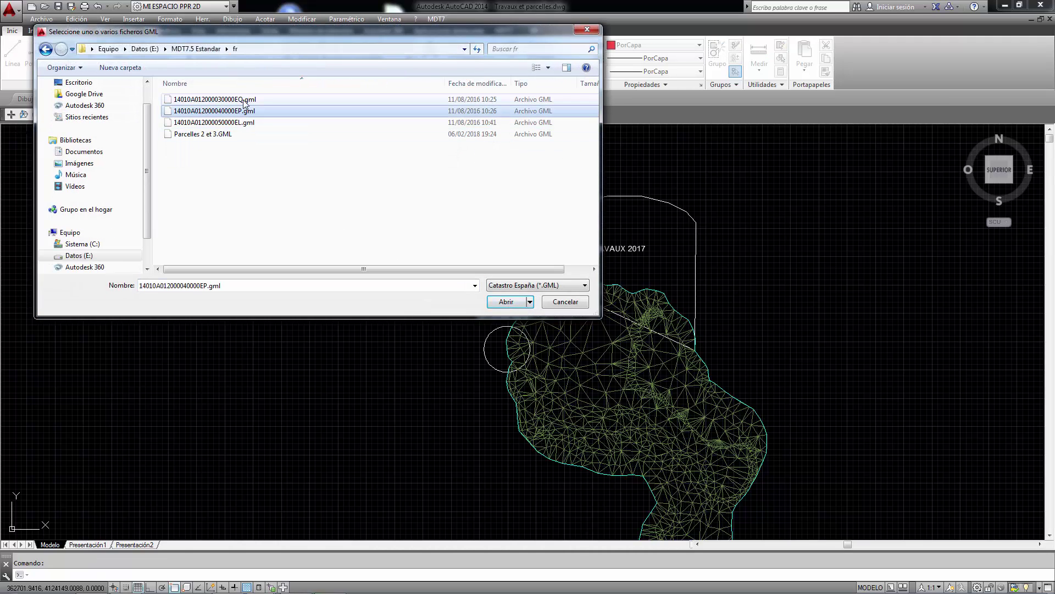
left_click(216, 113, "shift")
left_click(514, 303)
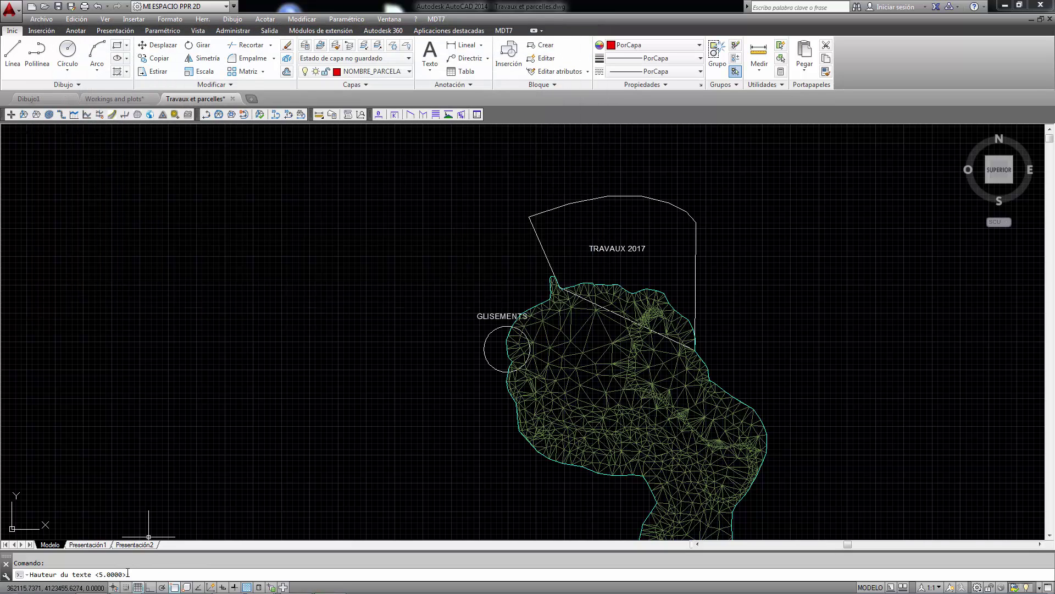
key("Return")
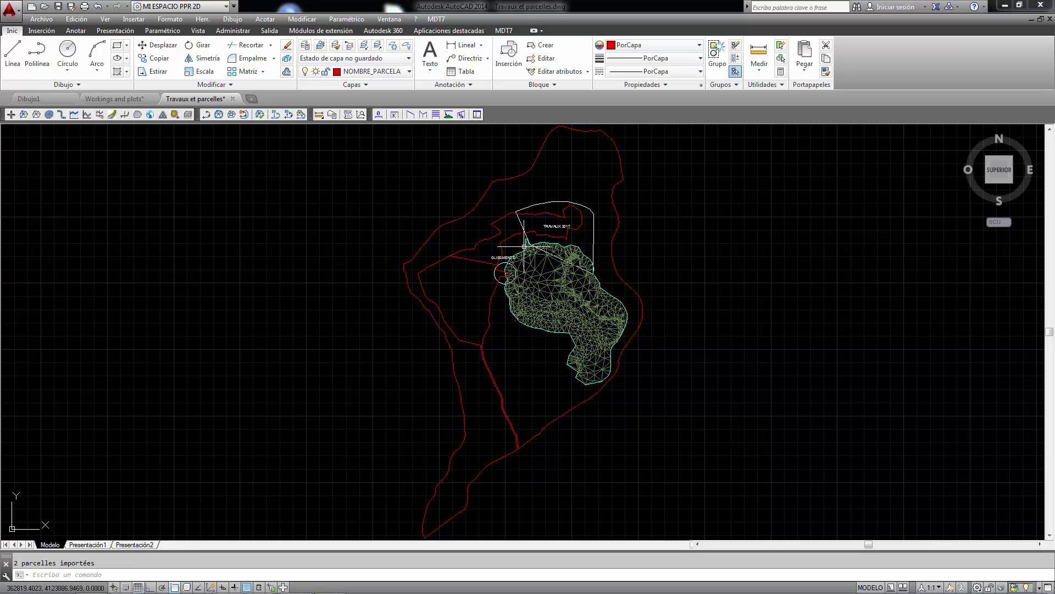
scroll(577, 219, "up", 4)
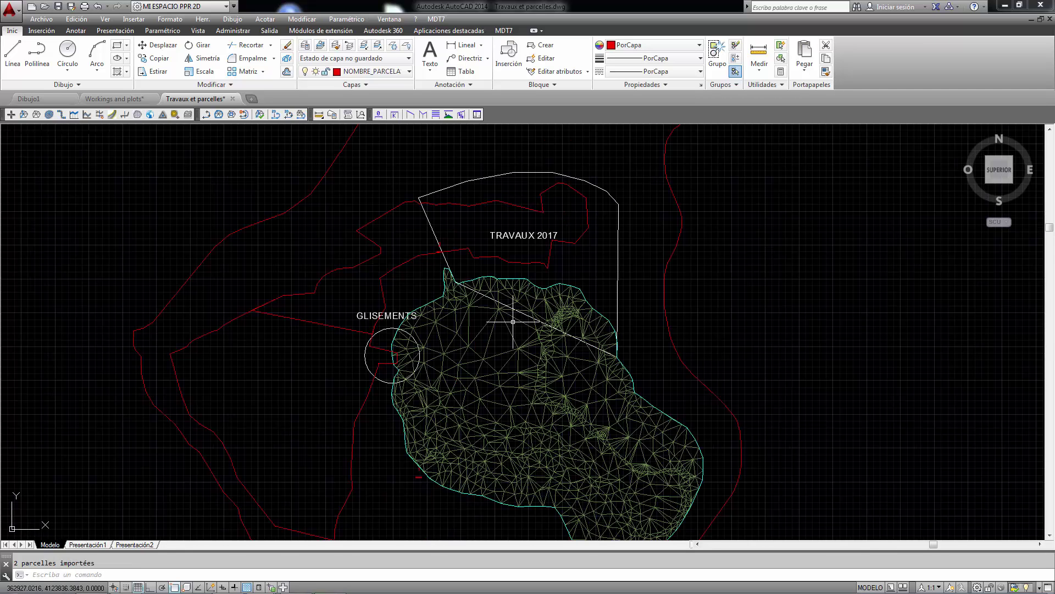
left_click(393, 269)
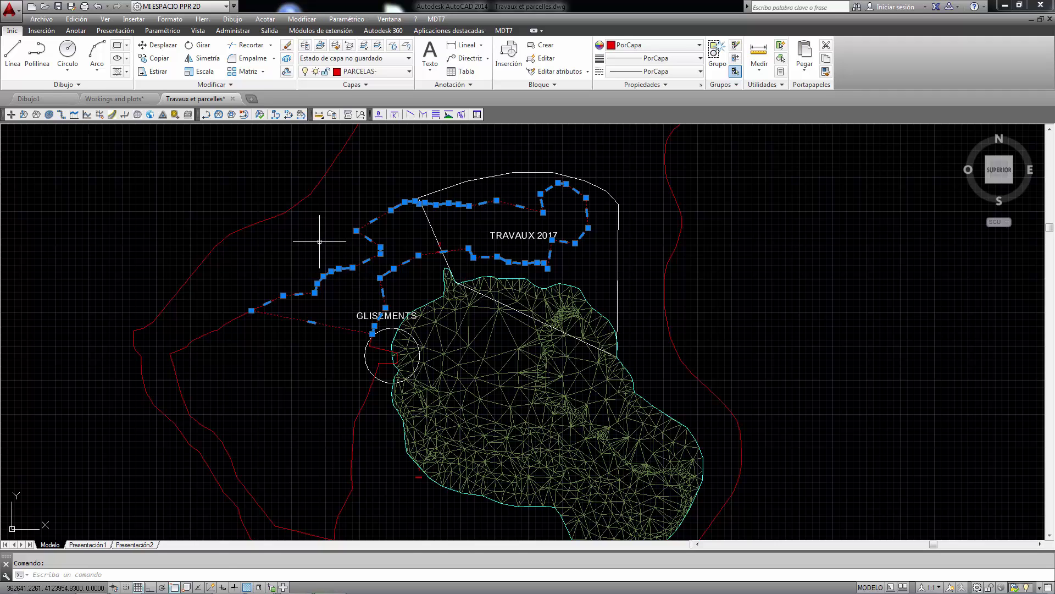
key("Escape")
left_click(296, 210)
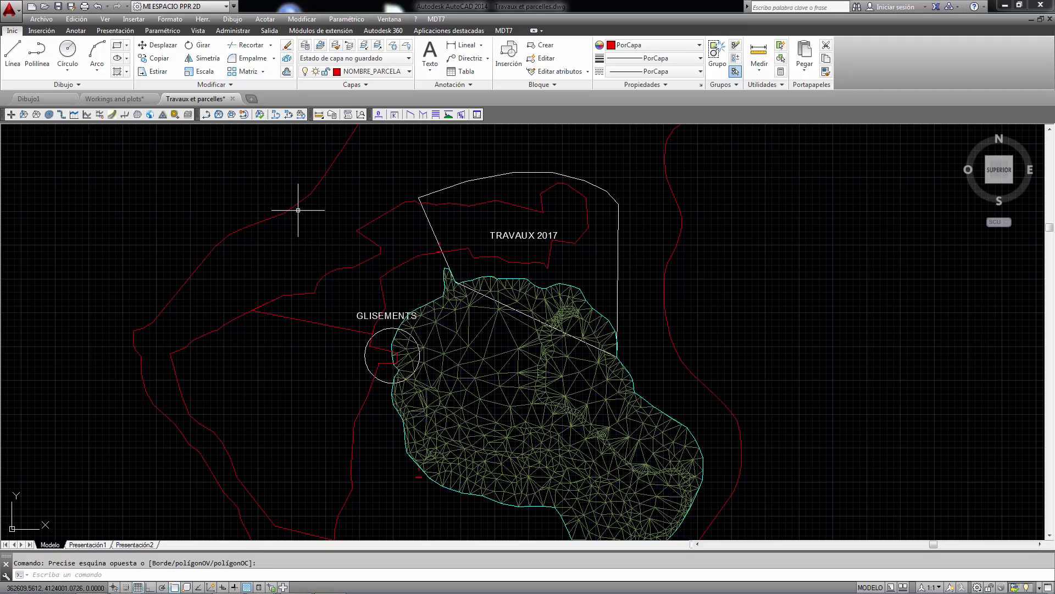
left_click(290, 237)
scroll(290, 238, "down", 3)
scroll(290, 243, "down", 2)
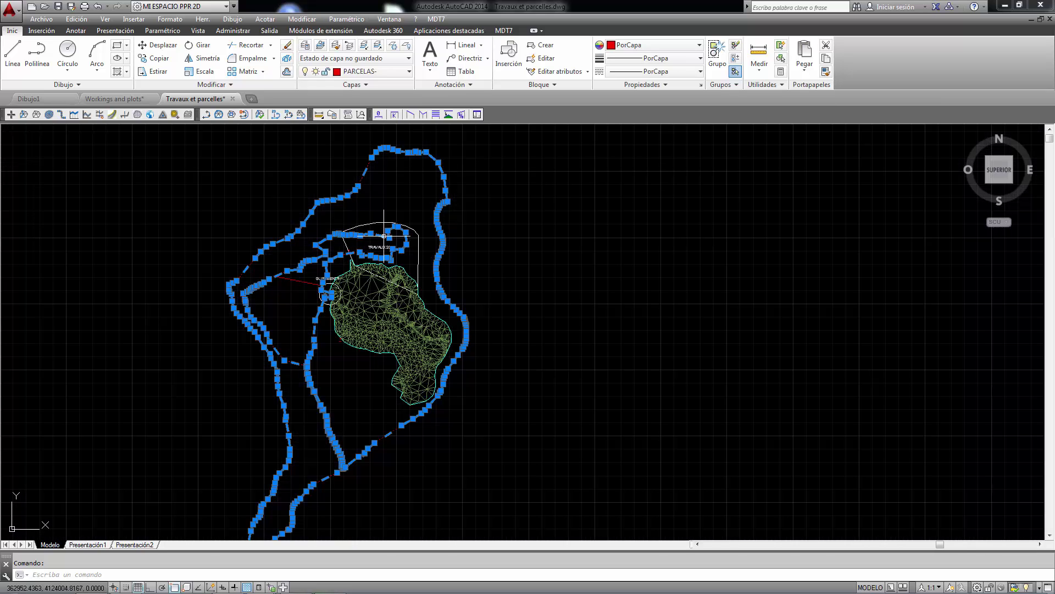
key("Escape")
scroll(370, 242, "up", 4)
scroll(349, 258, "up", 2)
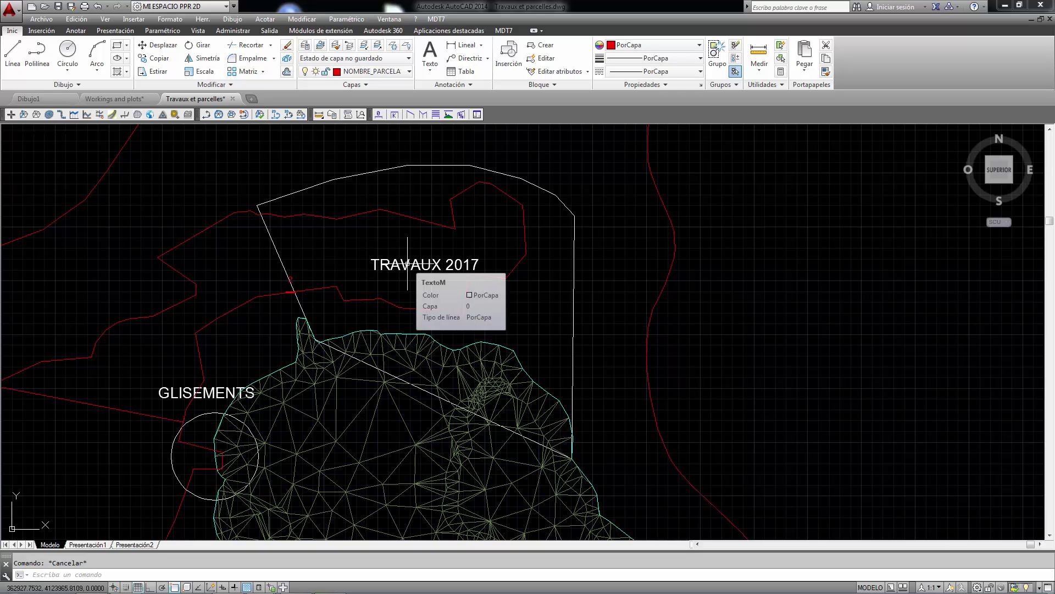
Step: Move the TRAVAUX 2017 label outside its boundary to the upper right
left_click(369, 258)
left_click(704, 184)
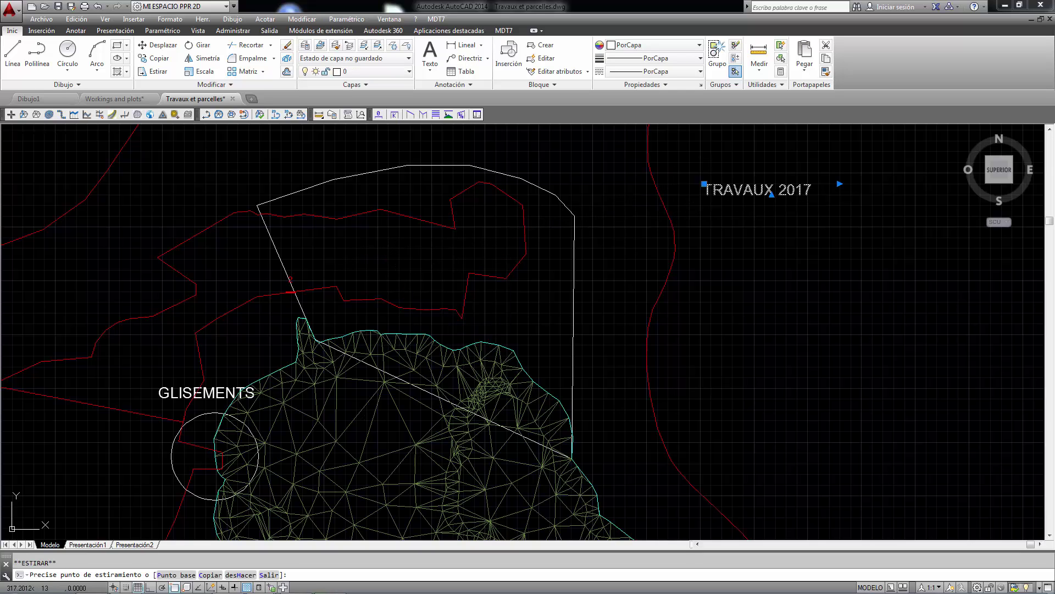
scroll(289, 296, "up", 3)
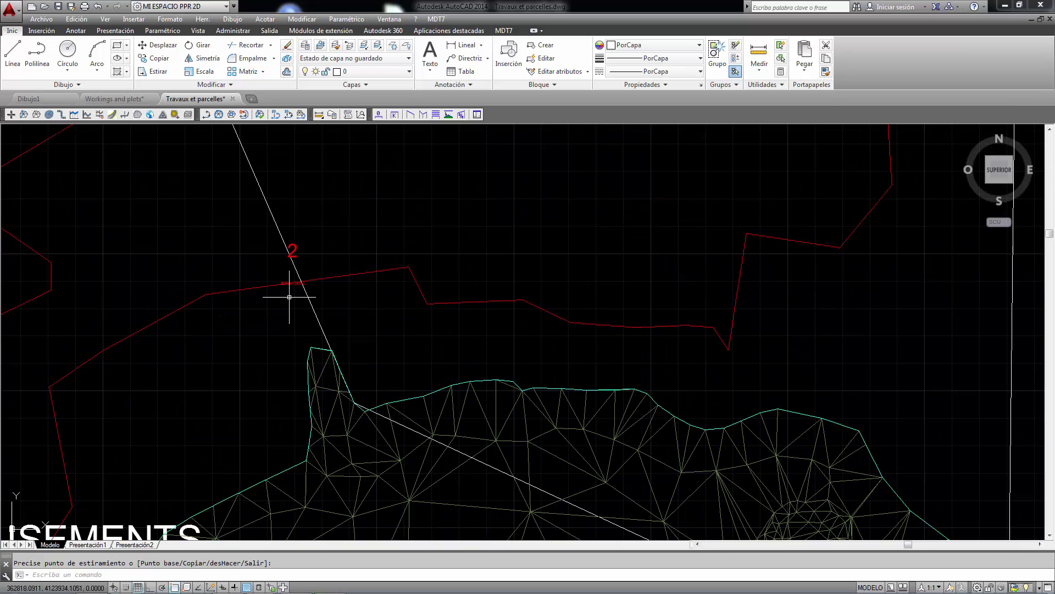
scroll(290, 296, "down", 3)
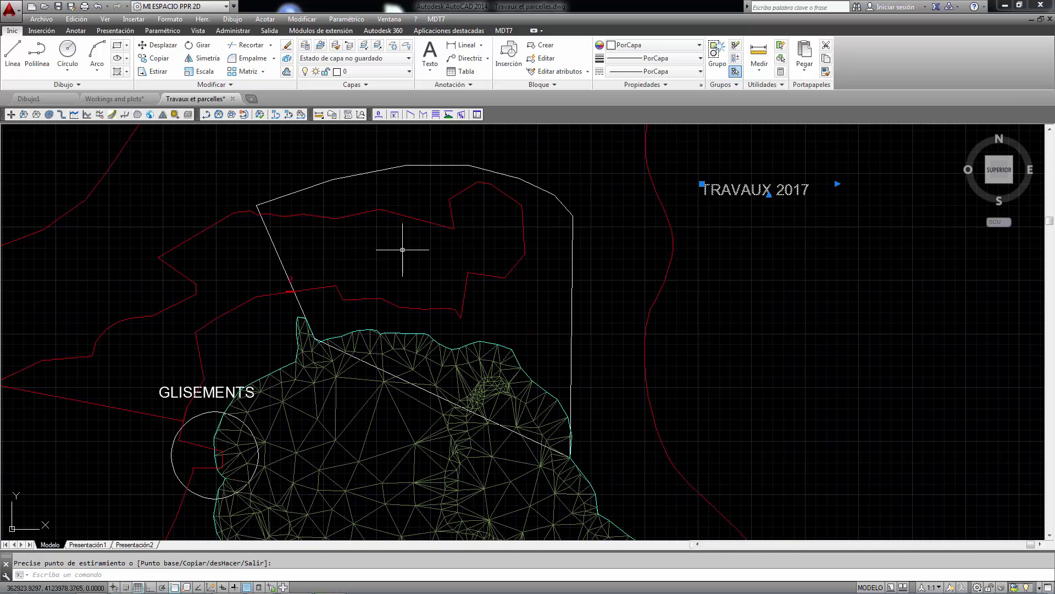
scroll(403, 250, "down", 3)
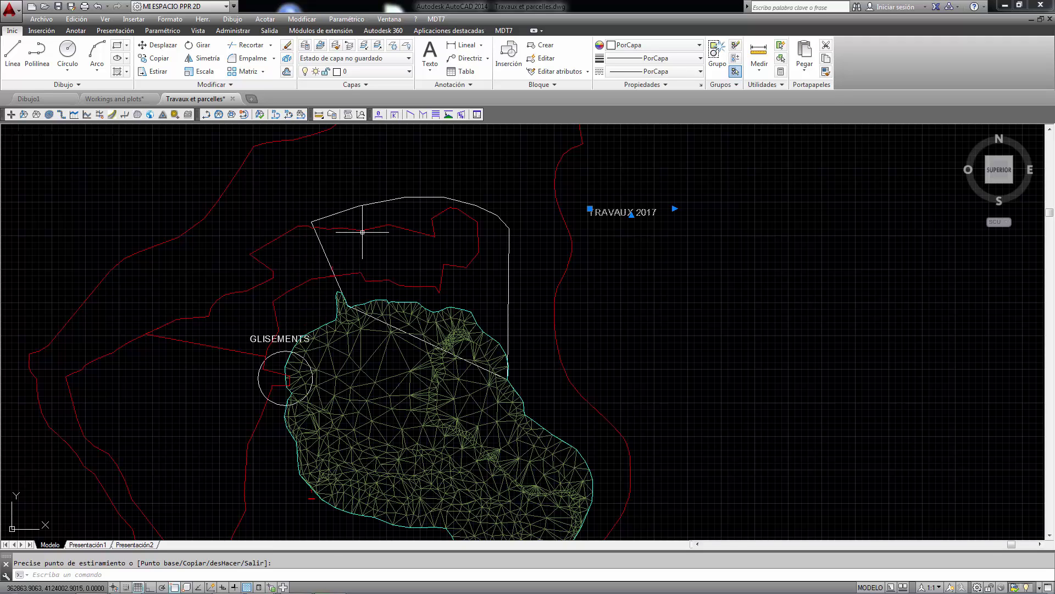
left_click(437, 20)
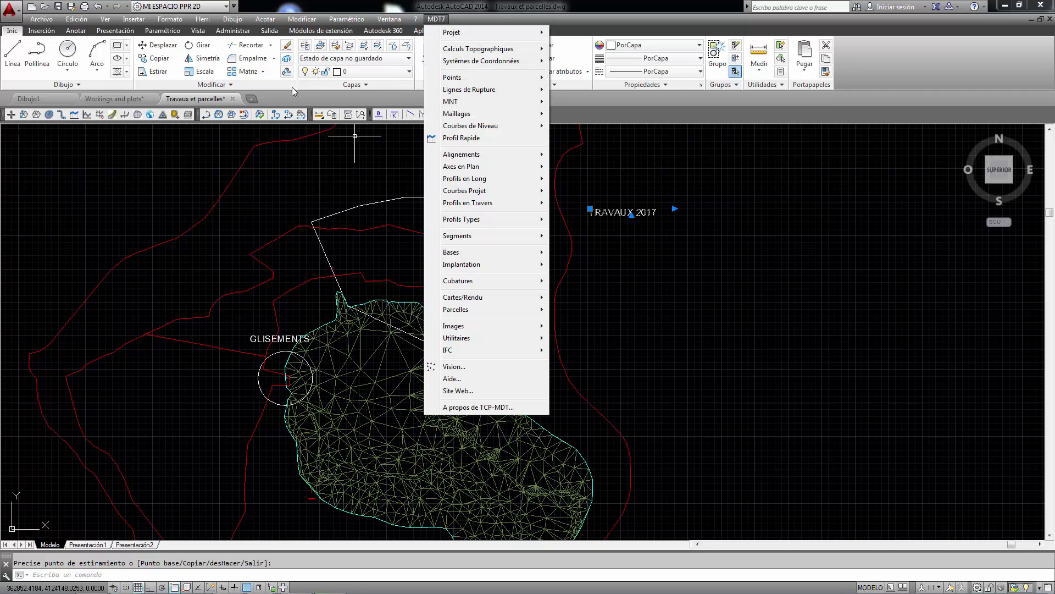
Step: Build a closed Contorno outline by picking a point inside the parcel 2 / TRAVAUX 2017 overlap
left_click(142, 176)
left_click(172, 169)
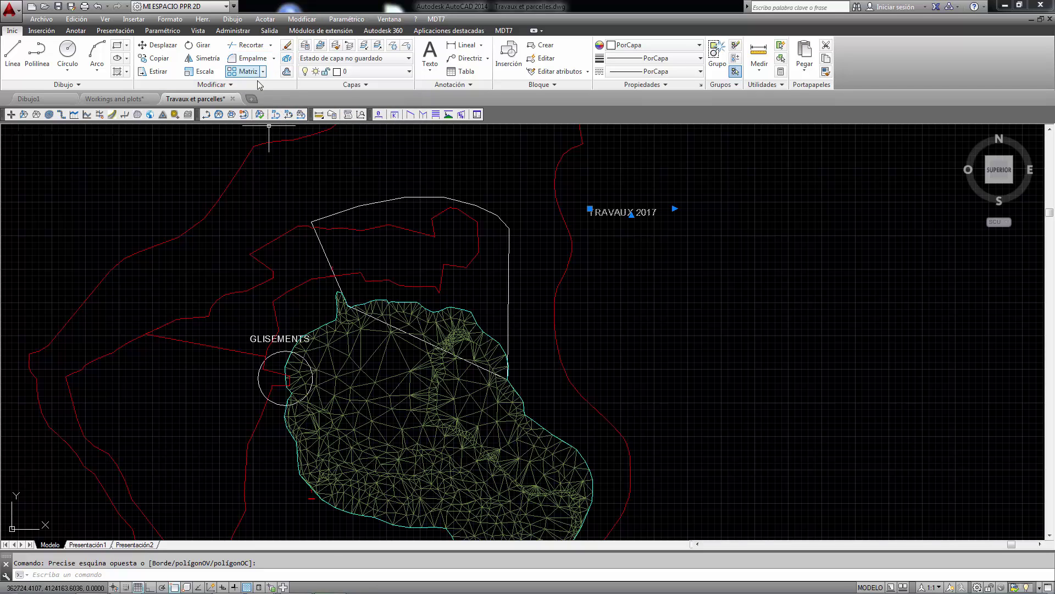
left_click(127, 73)
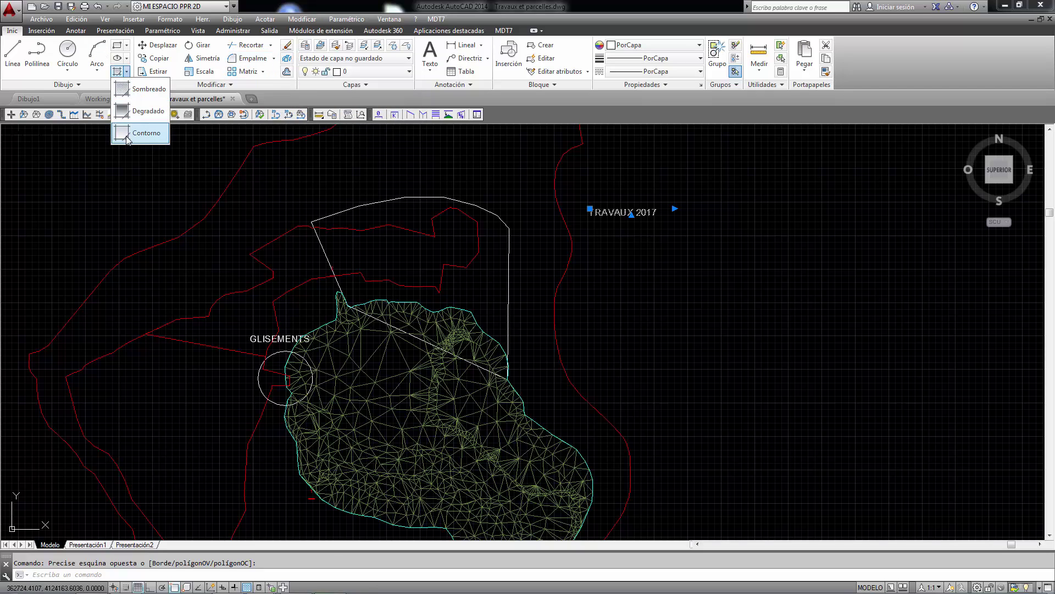
left_click(141, 135)
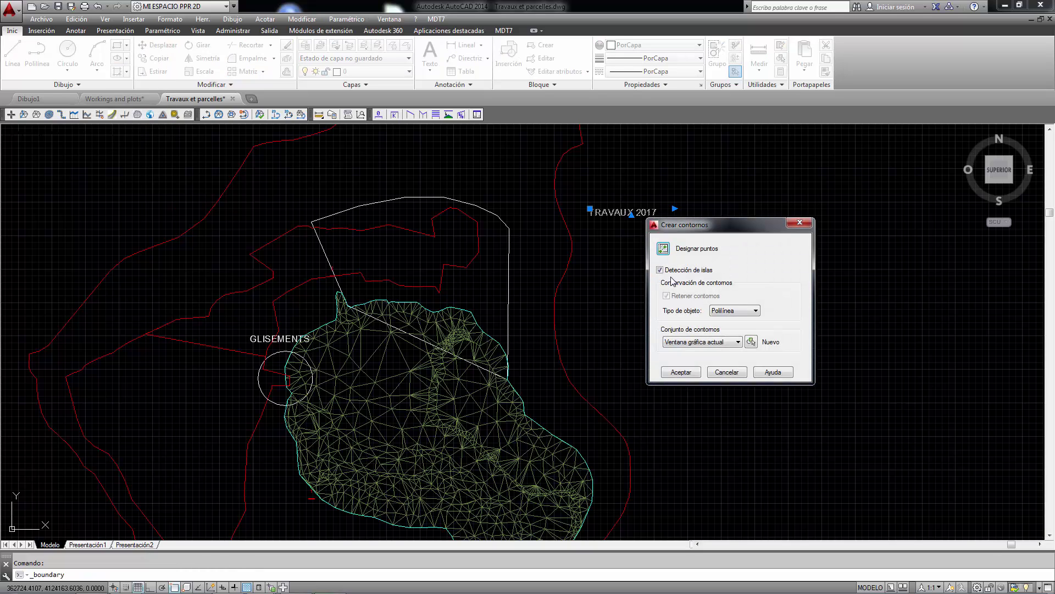
left_click(663, 248)
left_click(399, 253)
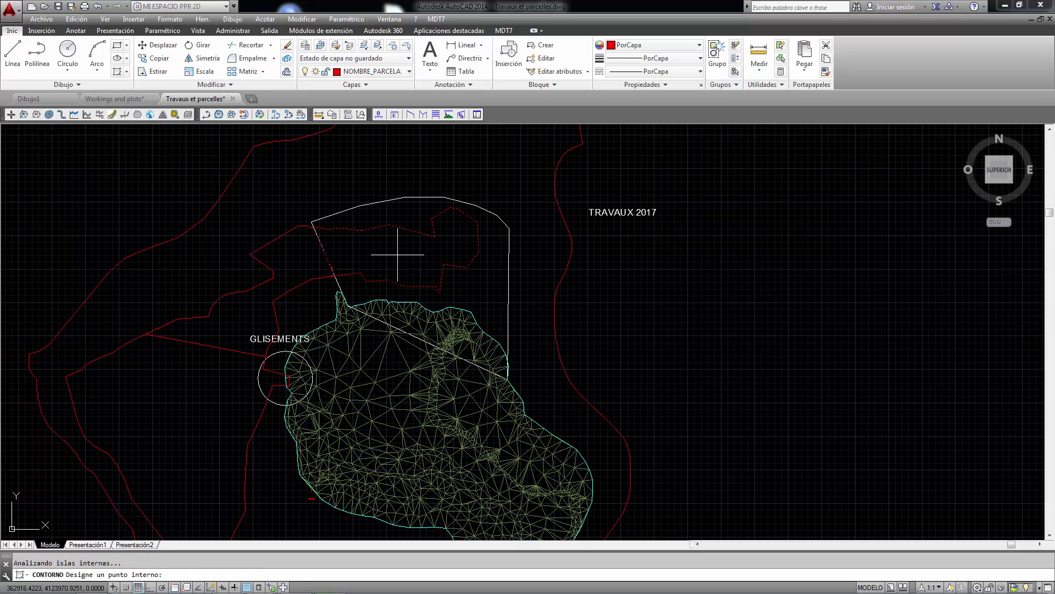
key("Return")
scroll(408, 229, "up", 2)
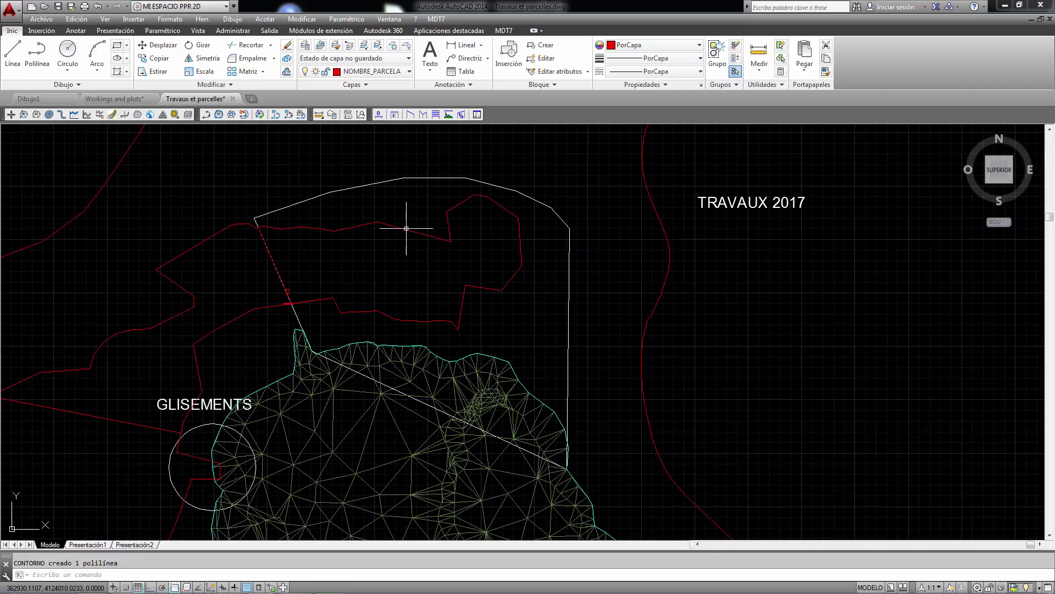
left_click(406, 228)
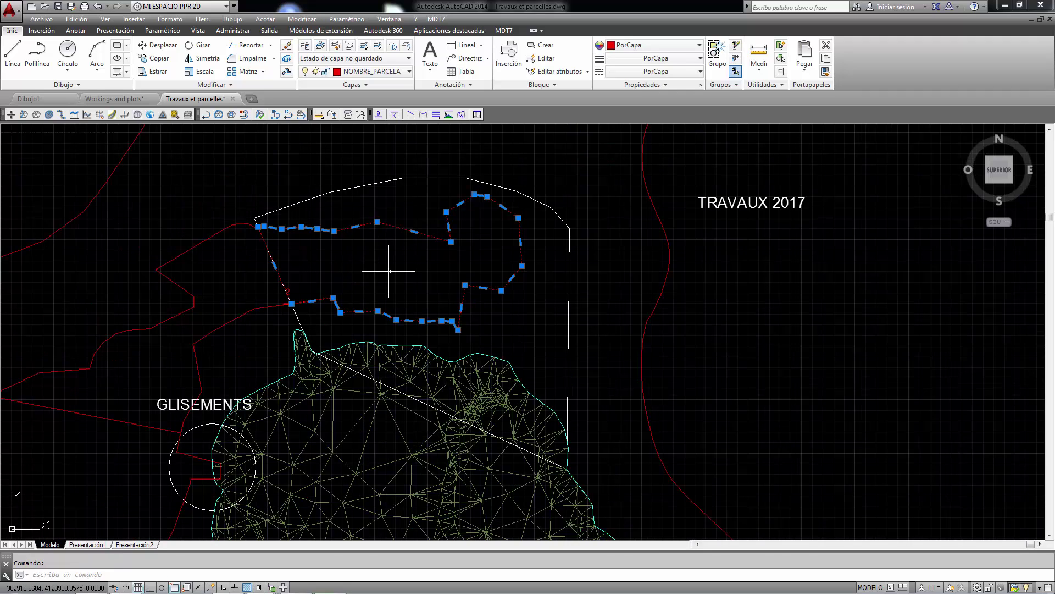
Step: Measure the overlap outline with AREA Objeto: area 18037.0252, perimeter 693.3937
left_click_drag(319, 115, 322, 163)
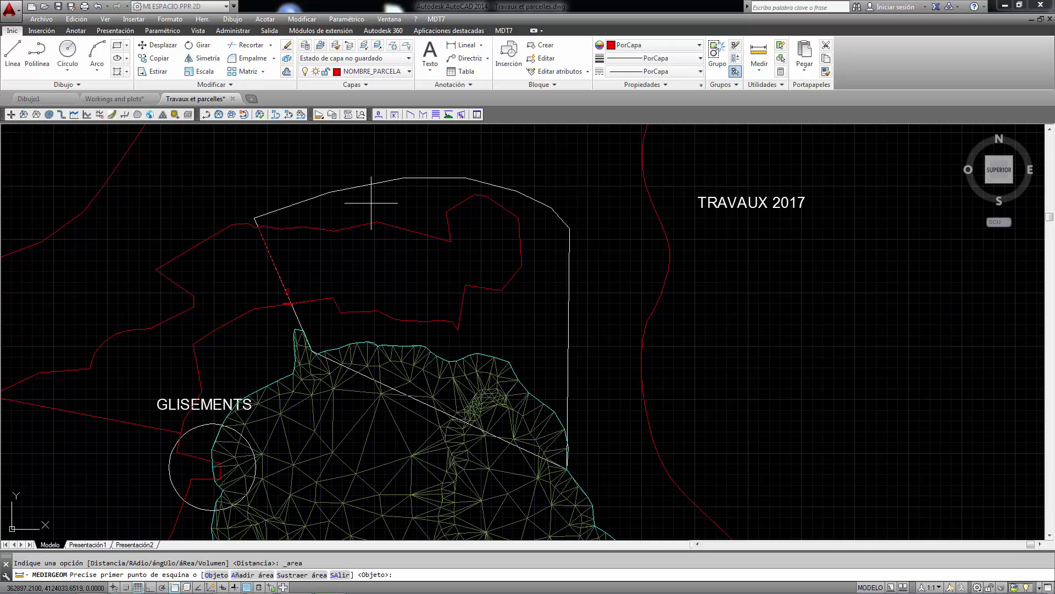
type("o")
key("Return")
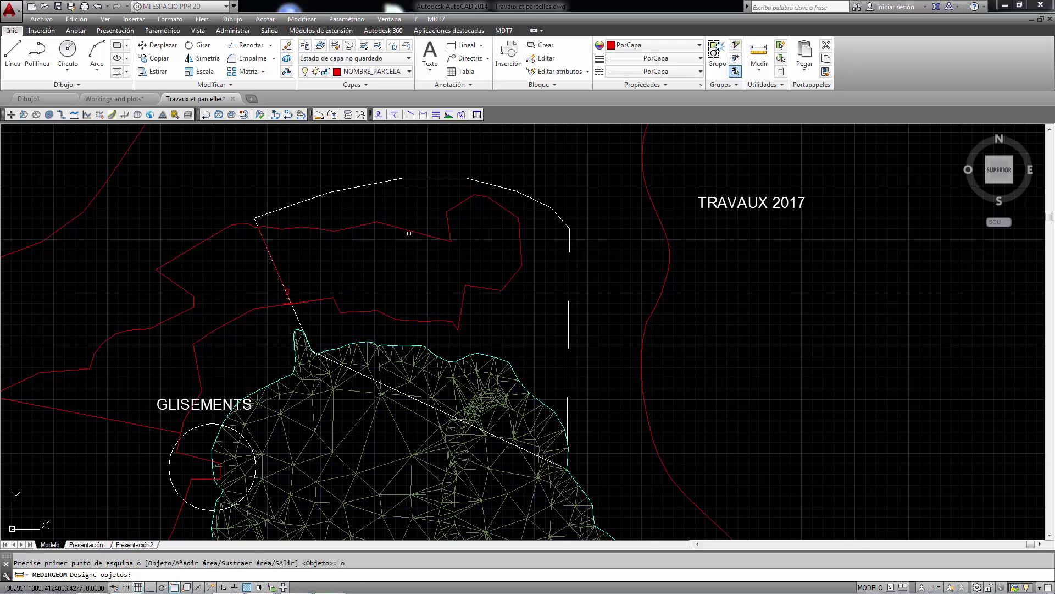
left_click(287, 291)
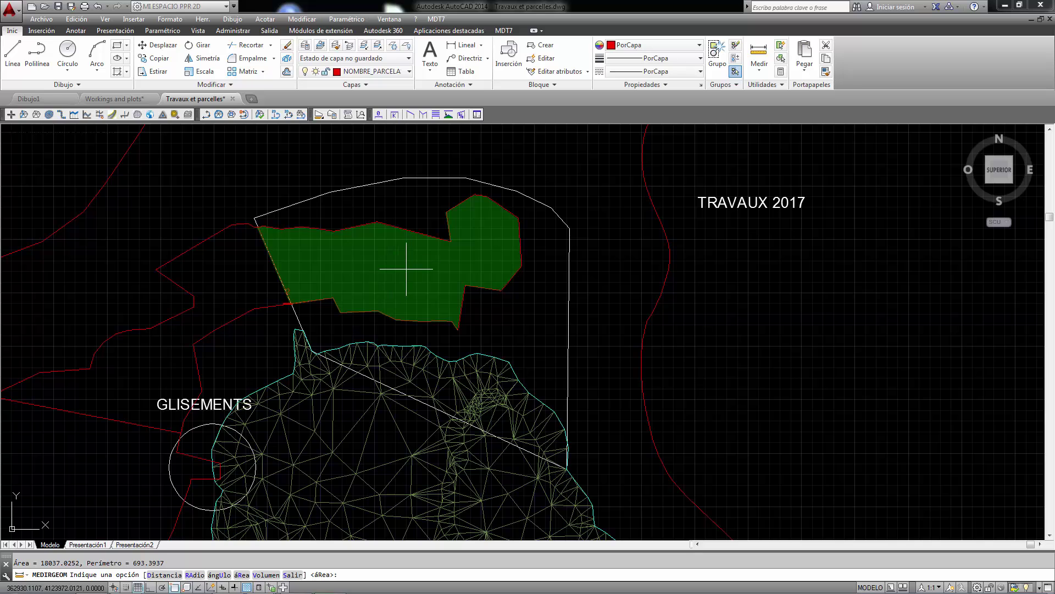
right_click(406, 269)
left_click(440, 286)
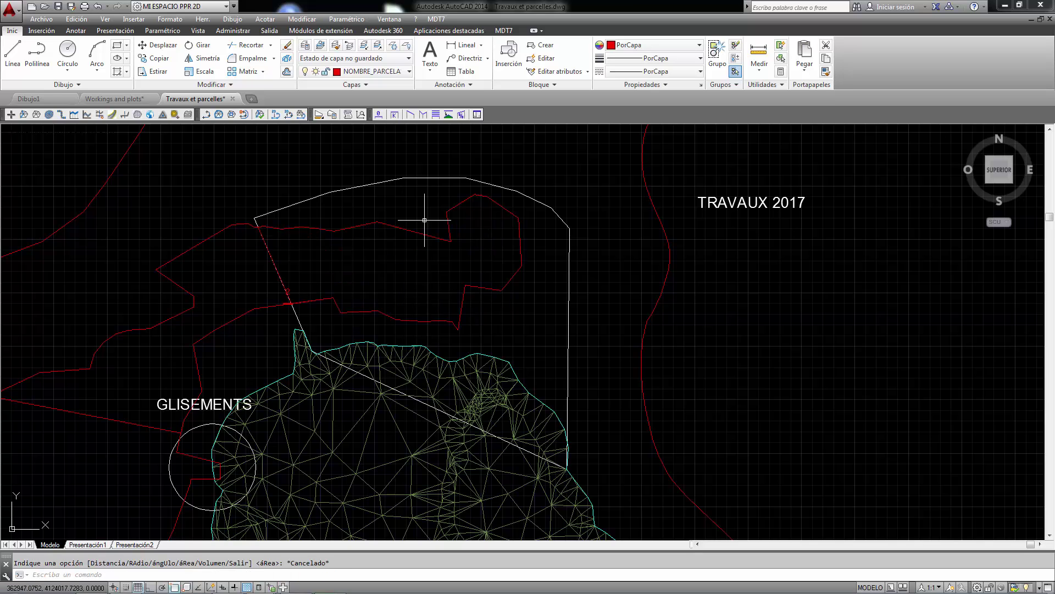
Step: Run Surface d'Occupation with cell size 0.5 on parcel 2: 18038.250 of 36536.135, 49.371 %
left_click(459, 203)
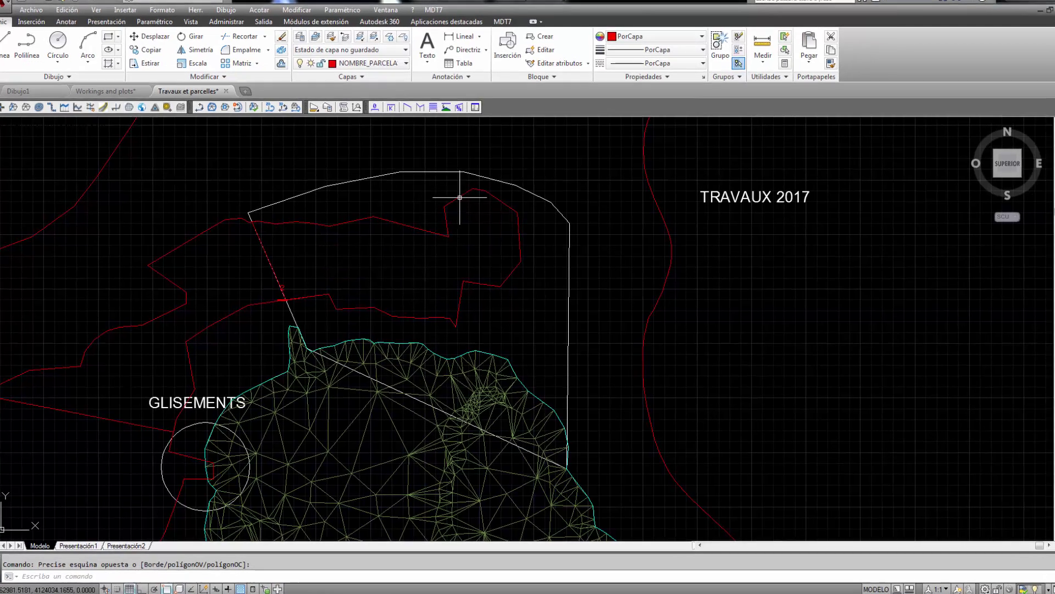
key("Escape")
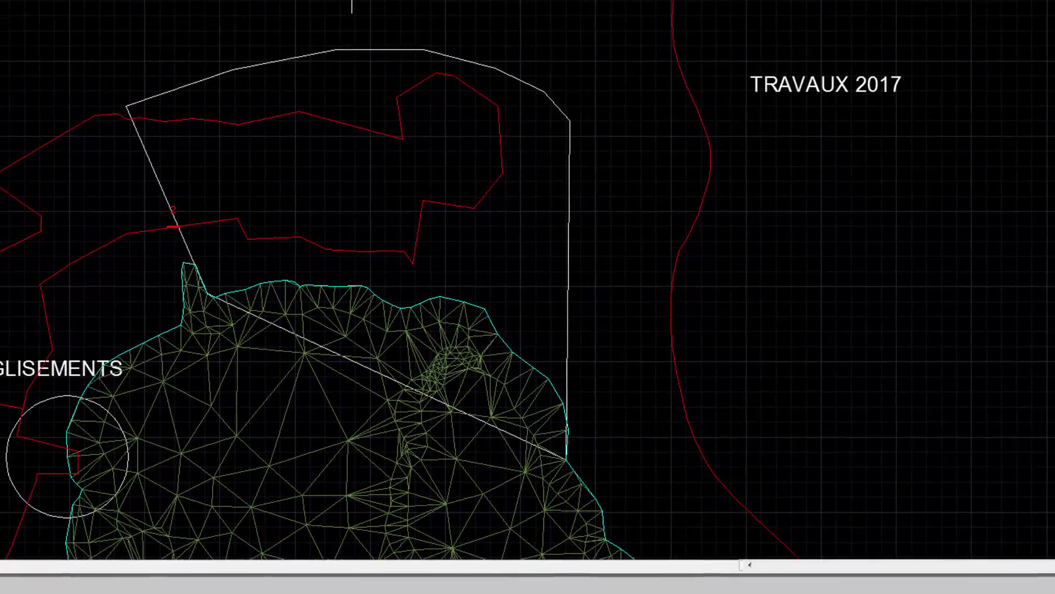
right_click(374, 30)
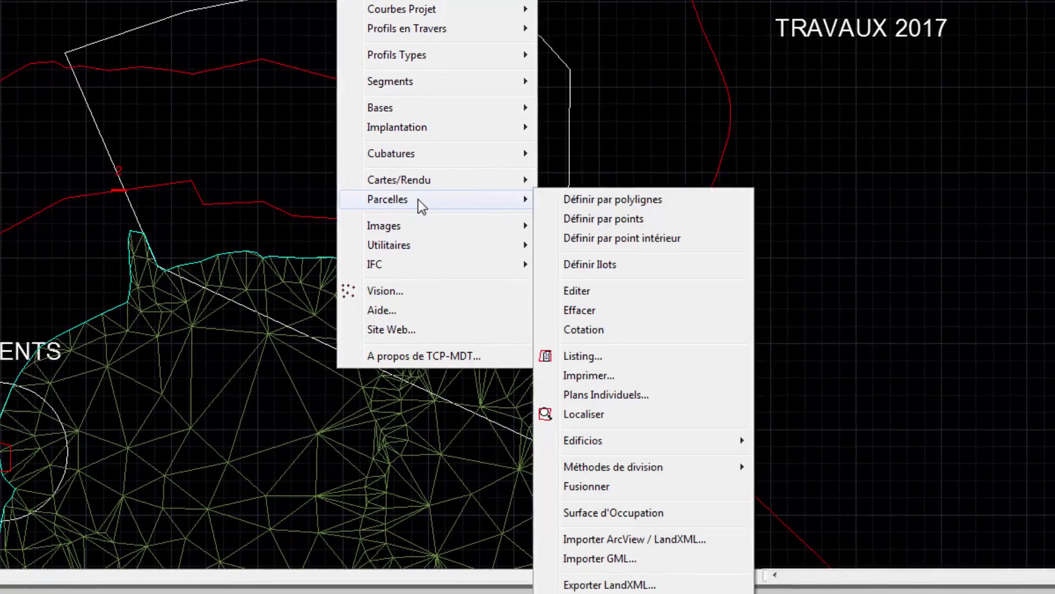
mouse_move(376, 179)
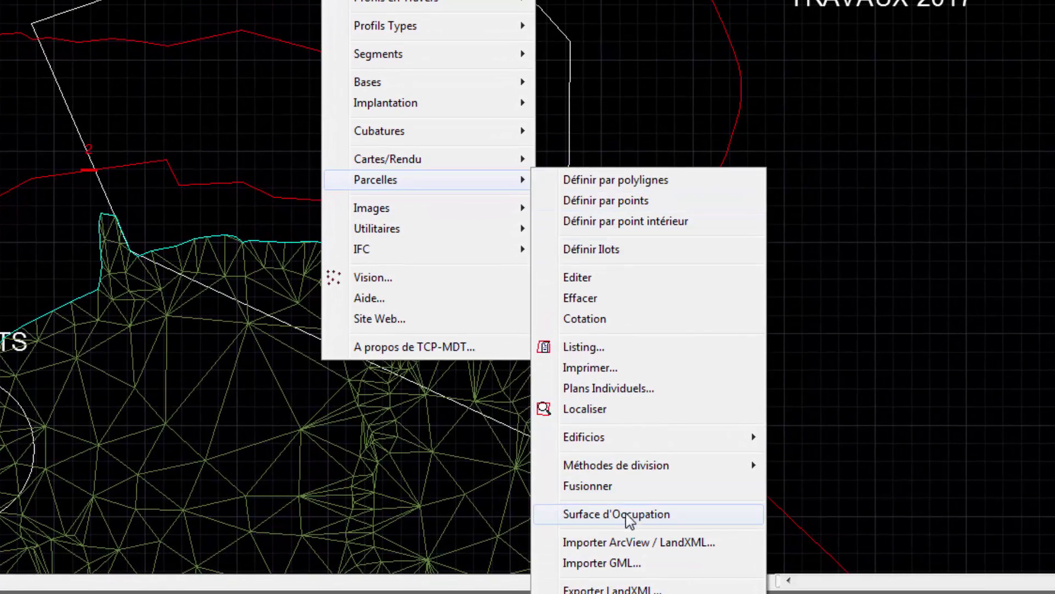
left_click(622, 516)
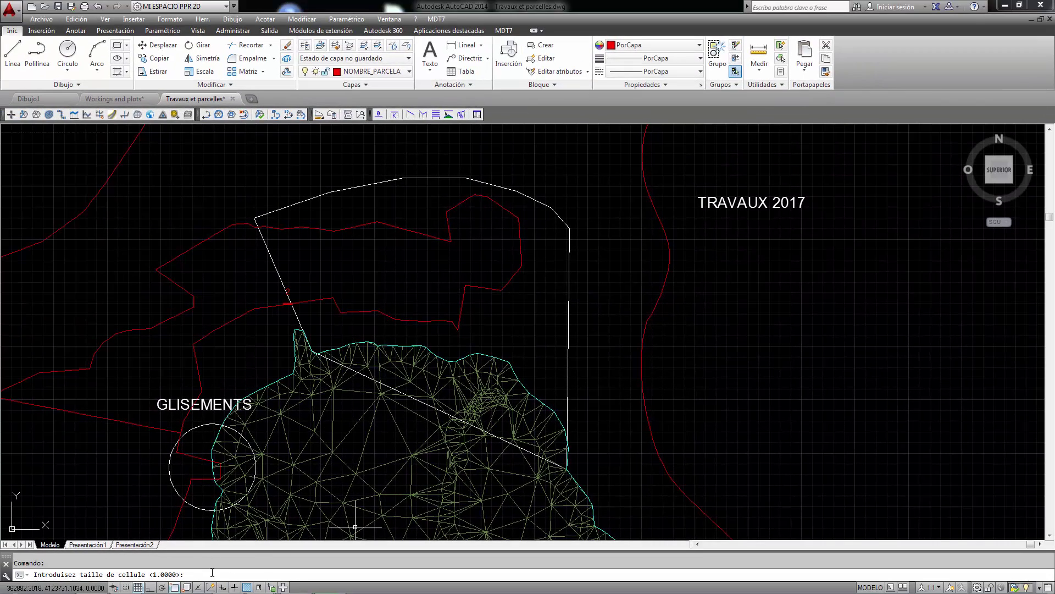
type("0.5")
key("Return")
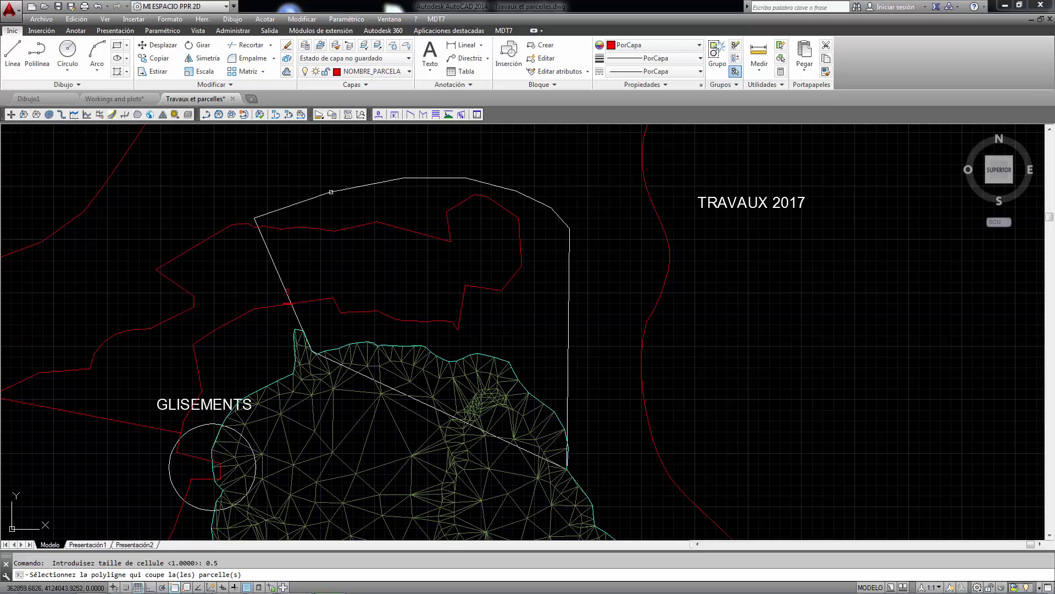
left_click(339, 190)
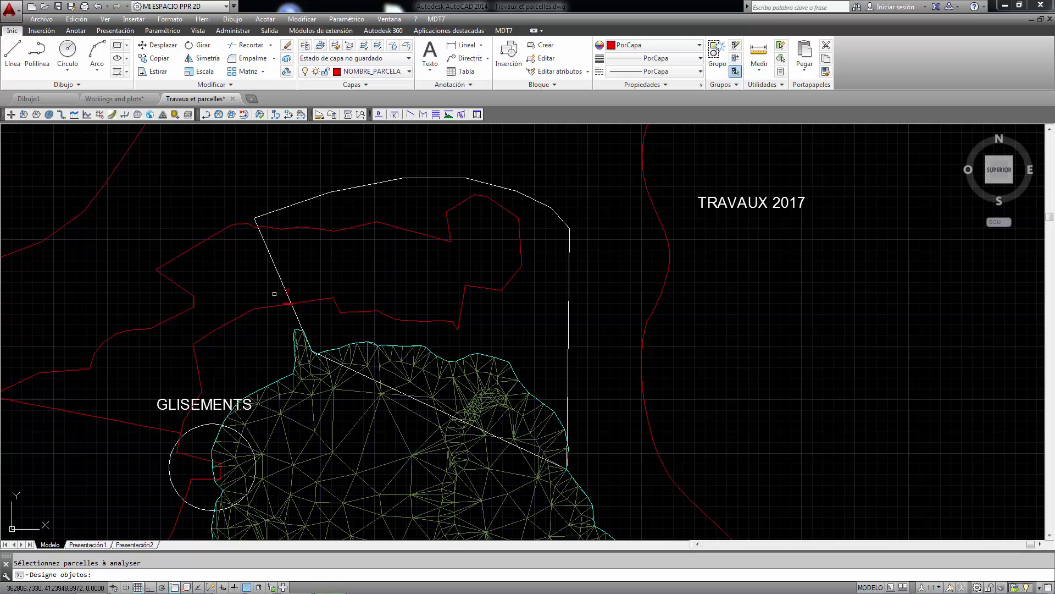
left_click(402, 228)
key("Return")
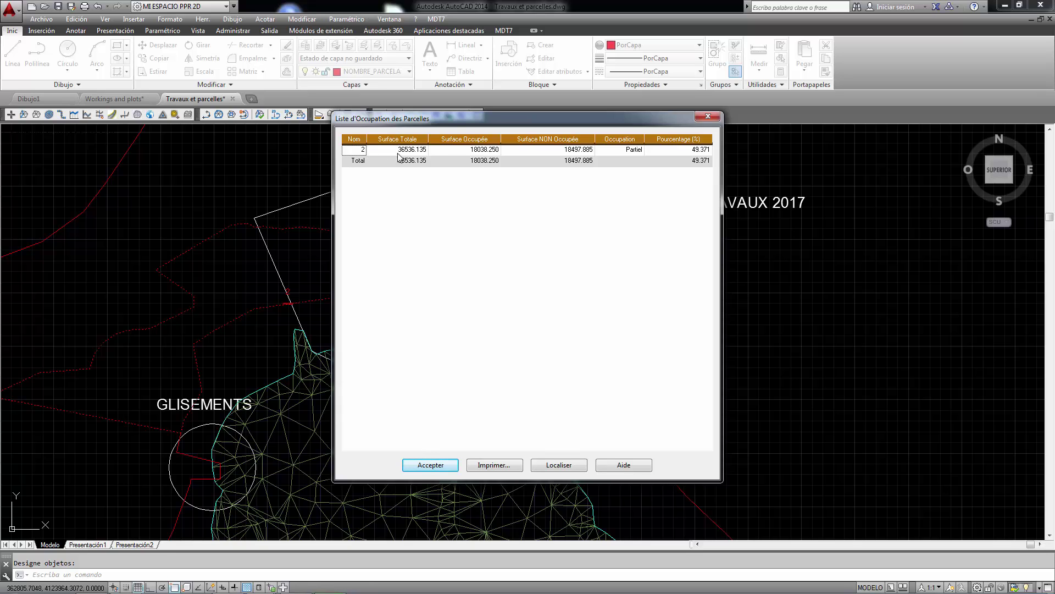
Step: Move the Liste d'Occupation aside, close the WinRAR error, and open the Imprimer options
left_click_drag(451, 129, 734, 141)
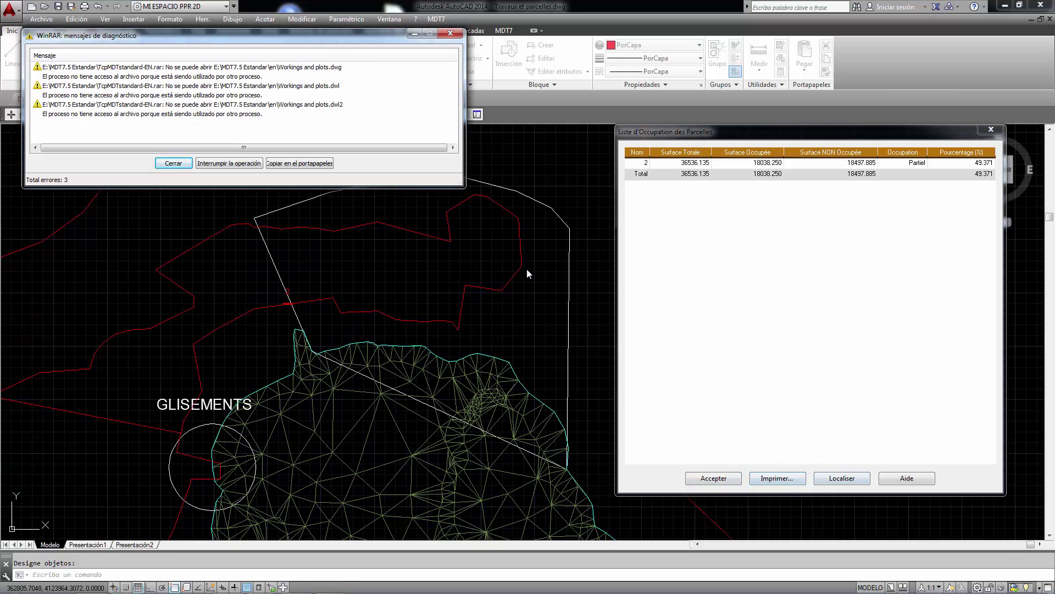
left_click(443, 33)
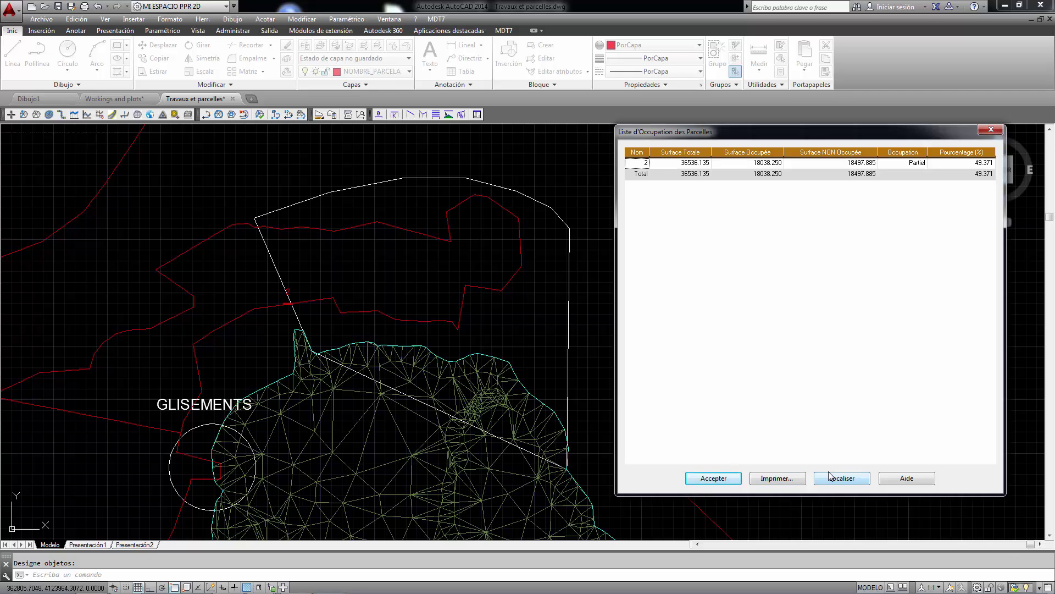
left_click(694, 164)
left_click(982, 166)
left_click(777, 477)
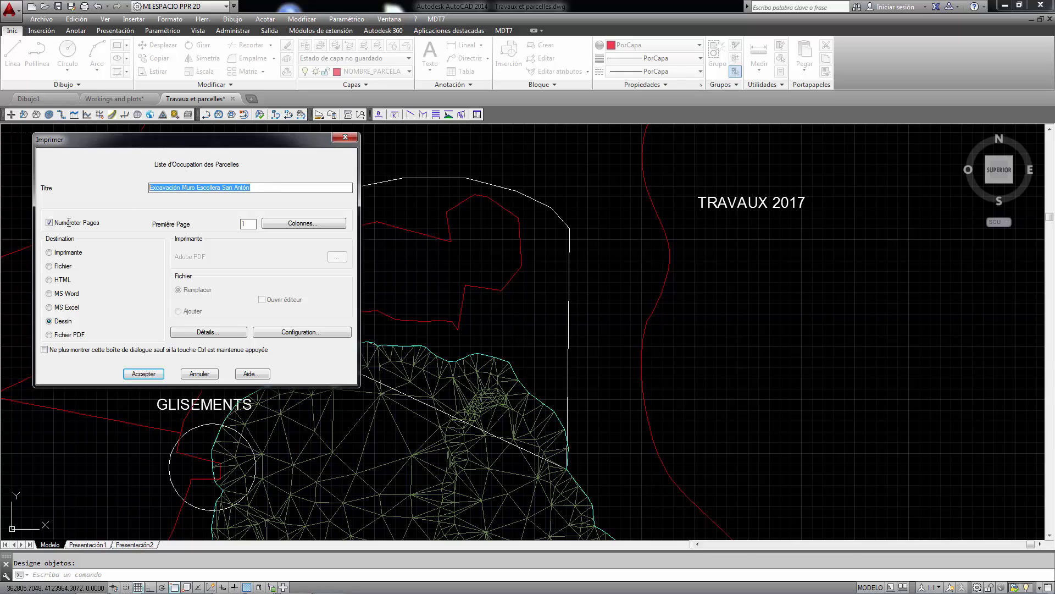
Step: Place the occupation table, with an empty Titre, in the drawing below the TRAVAUX 2017 label
key("Delete")
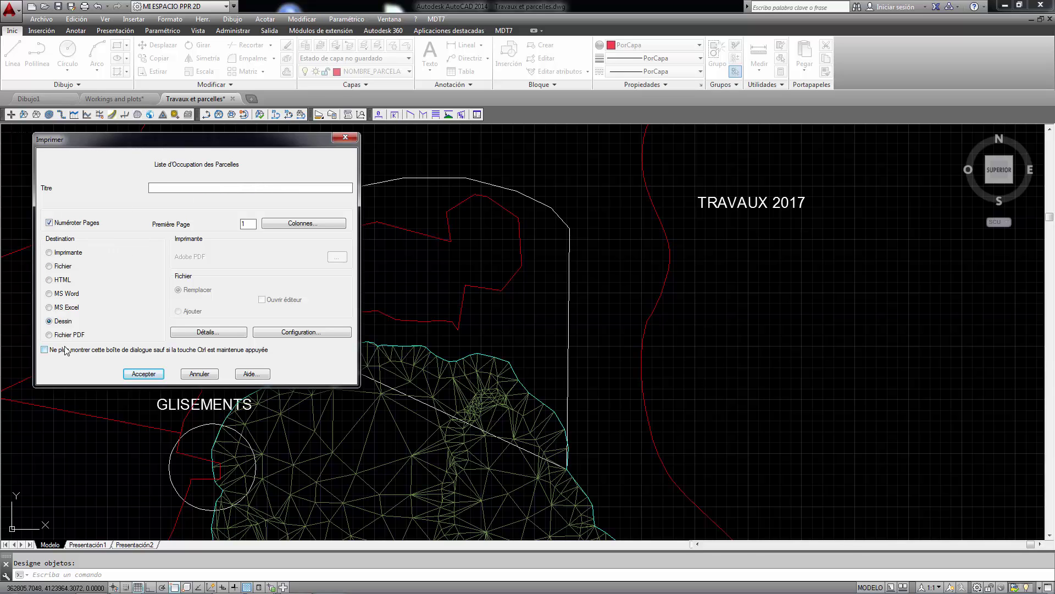
left_click(144, 374)
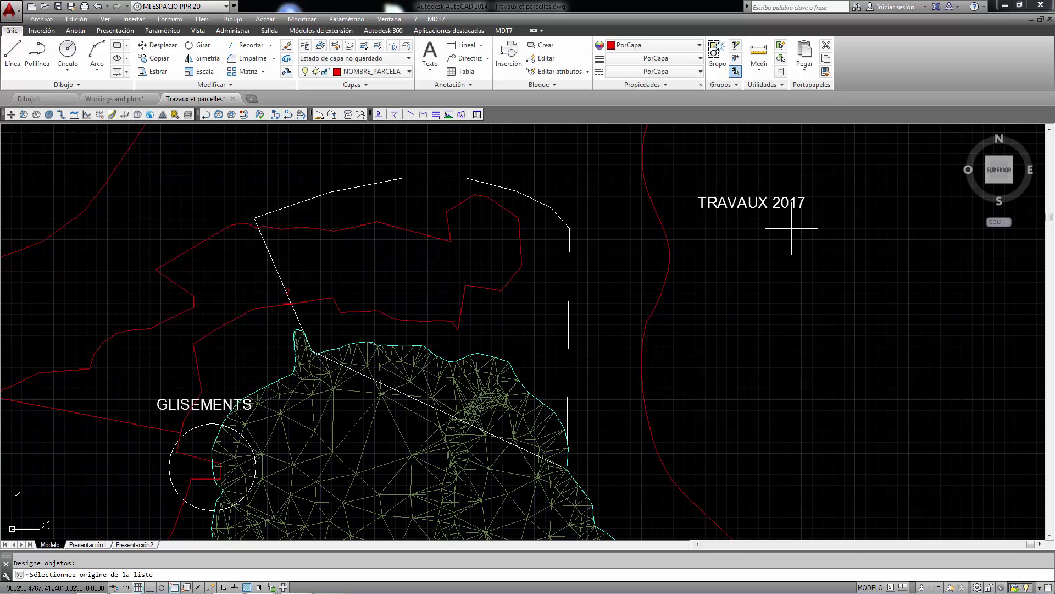
left_click(791, 228)
left_click(426, 466)
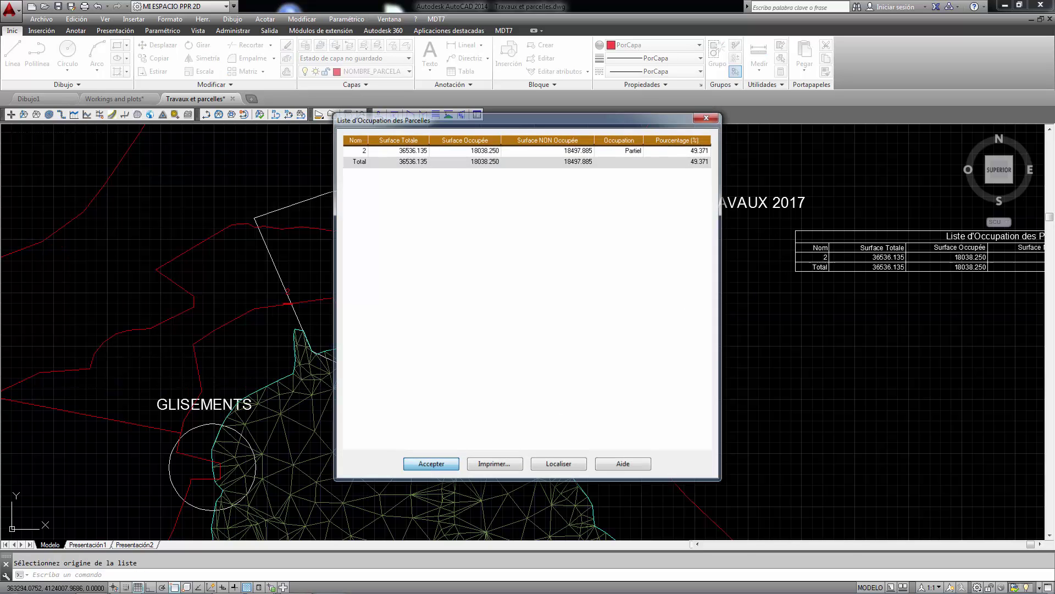
scroll(770, 287, "up", 5)
scroll(608, 302, "down", 4)
scroll(769, 273, "up", 2)
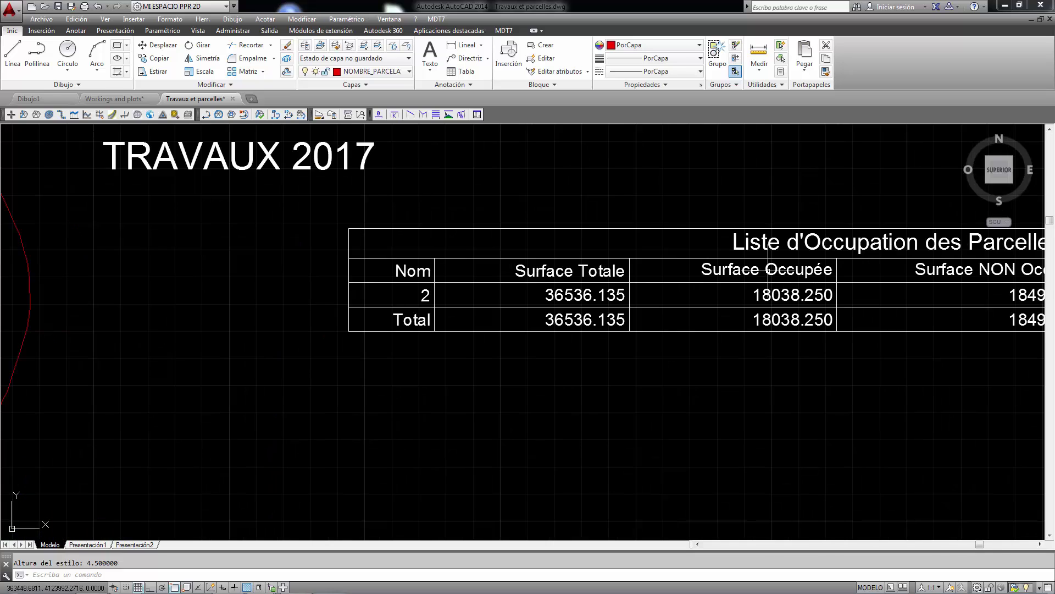
Step: Draw a circle around the Surface Occupée figures in the inserted table
left_click(67, 52)
left_click(790, 294)
left_click(678, 236)
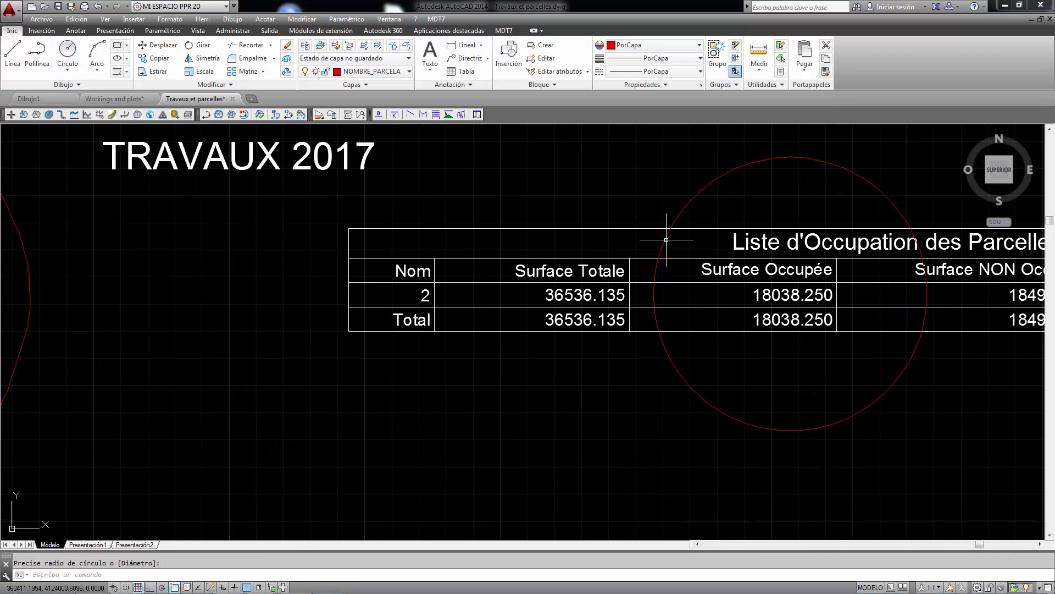
scroll(679, 237, "down", 4)
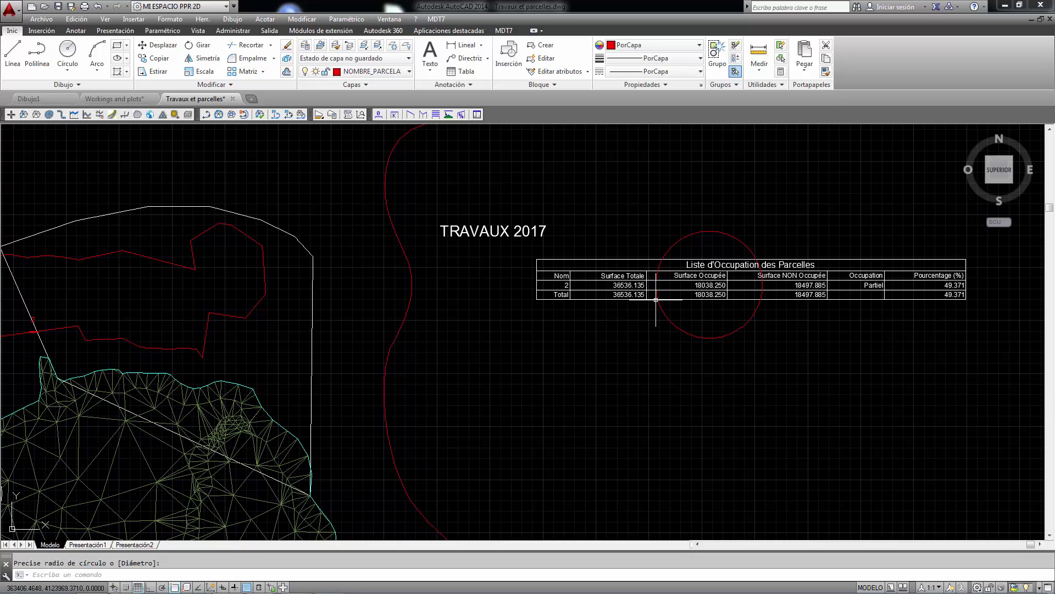
scroll(680, 315, "down", 3)
scroll(396, 296, "up", 3)
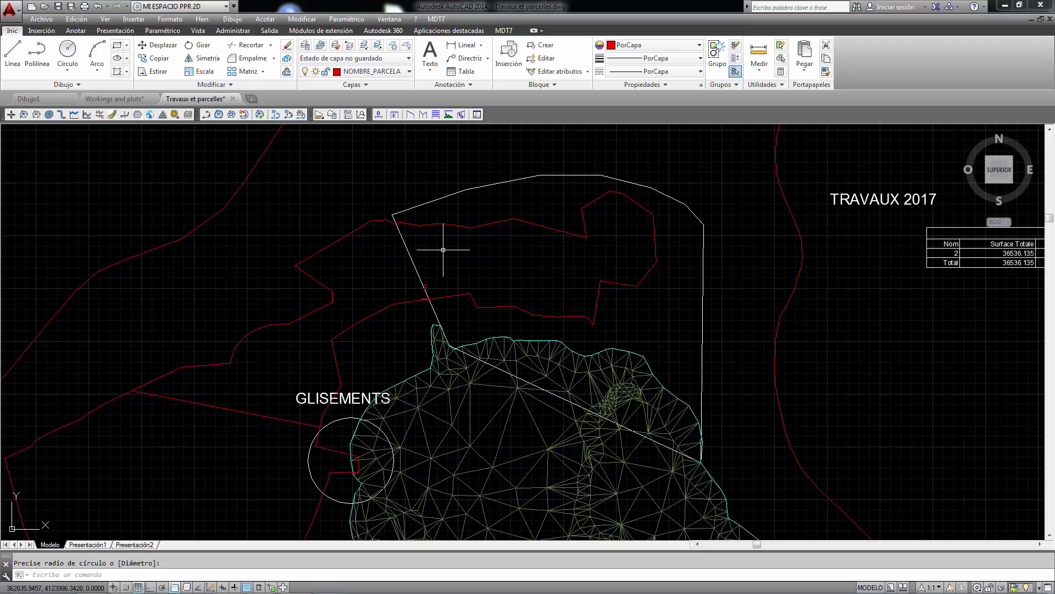
scroll(443, 247, "up", 2)
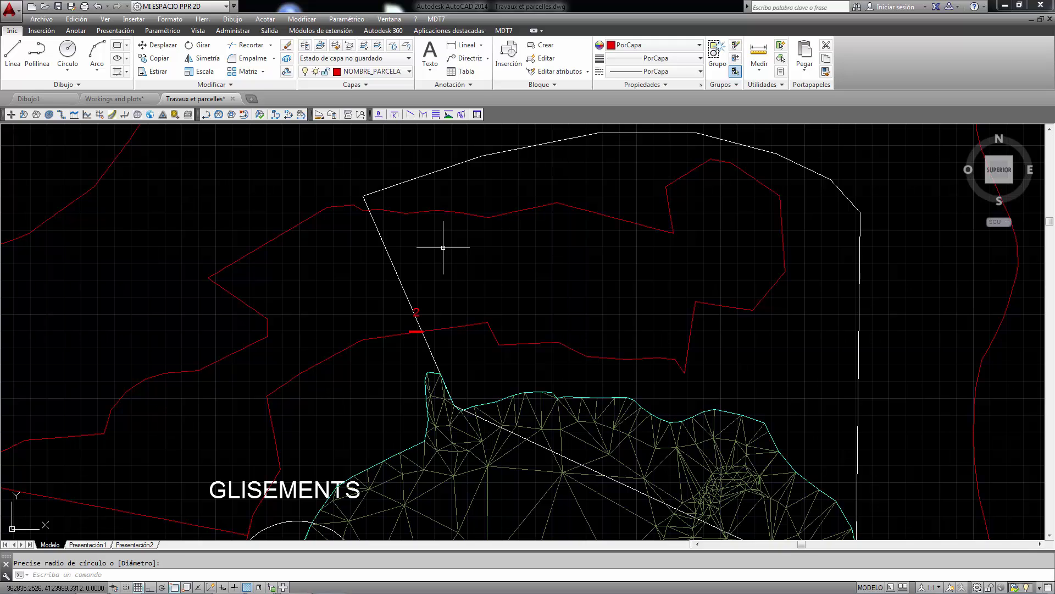
Step: Make layer 0 current and define parcel 3 from a point inside the overlap (18037.0251 m2)
left_click(385, 71)
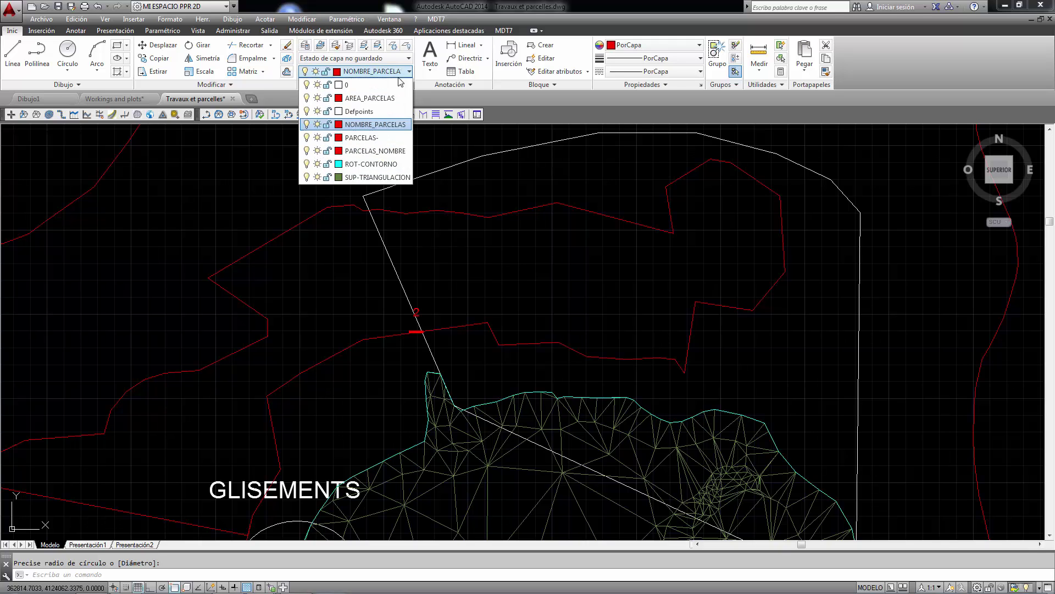
left_click(371, 86)
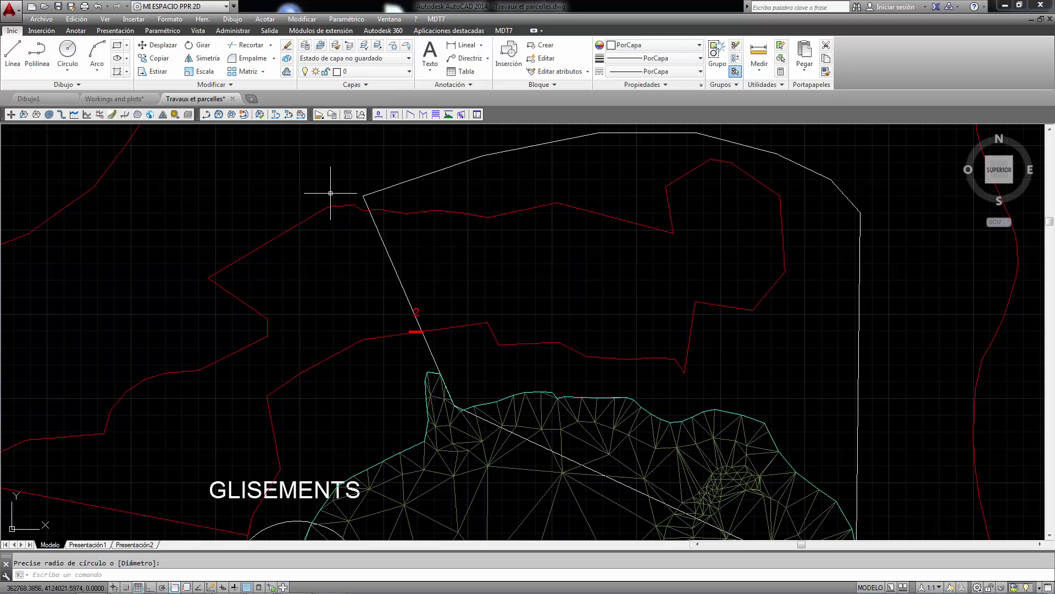
left_click(436, 19)
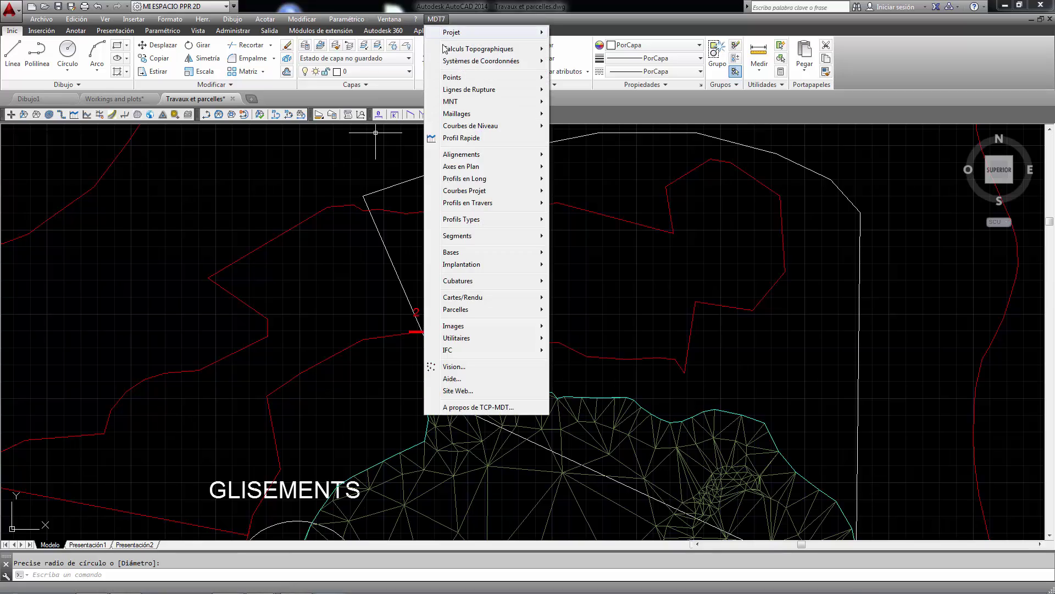
mouse_move(379, 130)
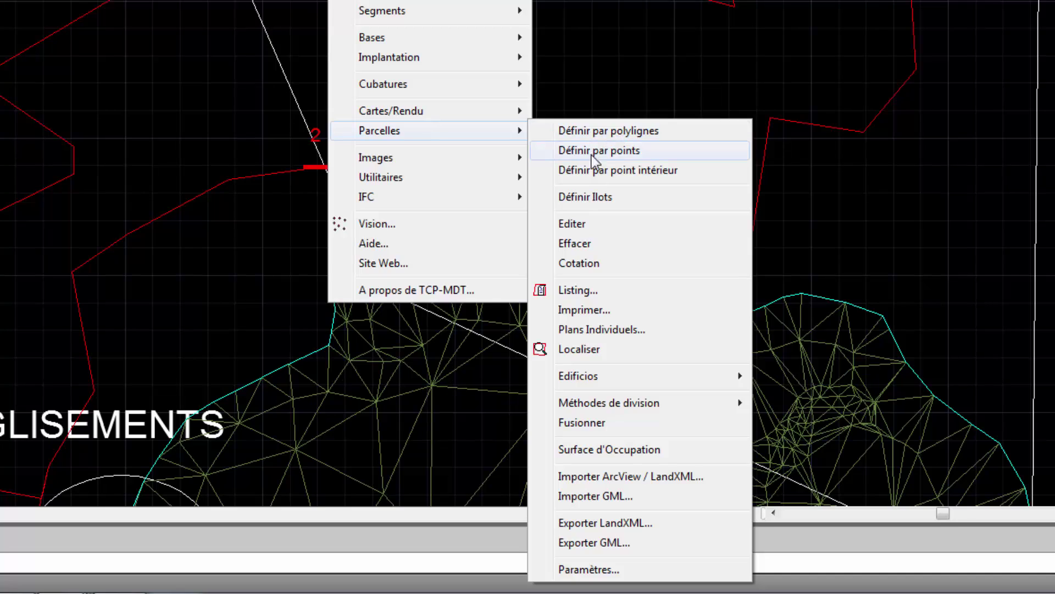
left_click(648, 175)
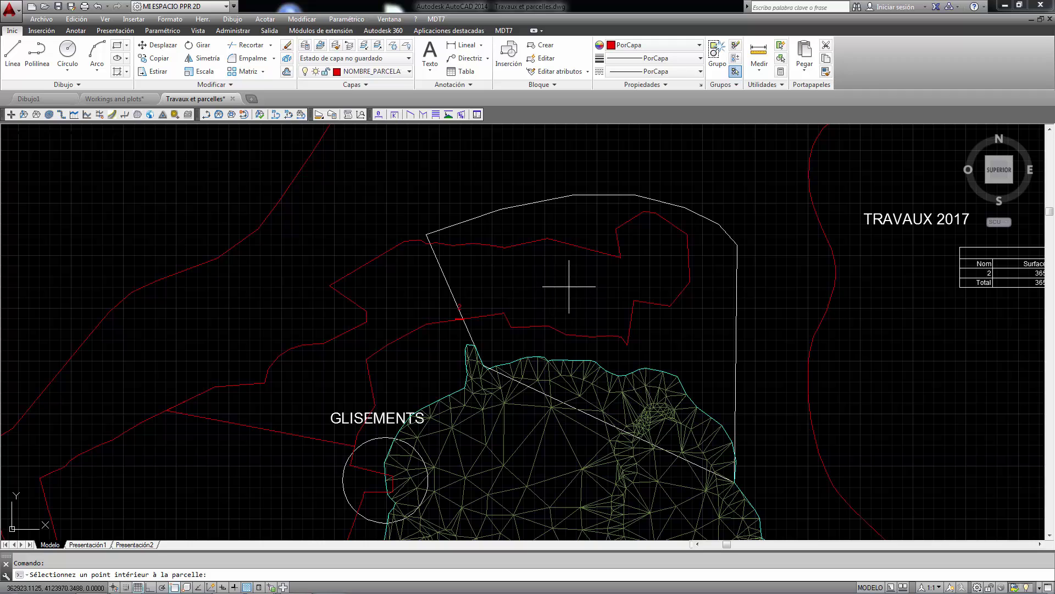
left_click(569, 286)
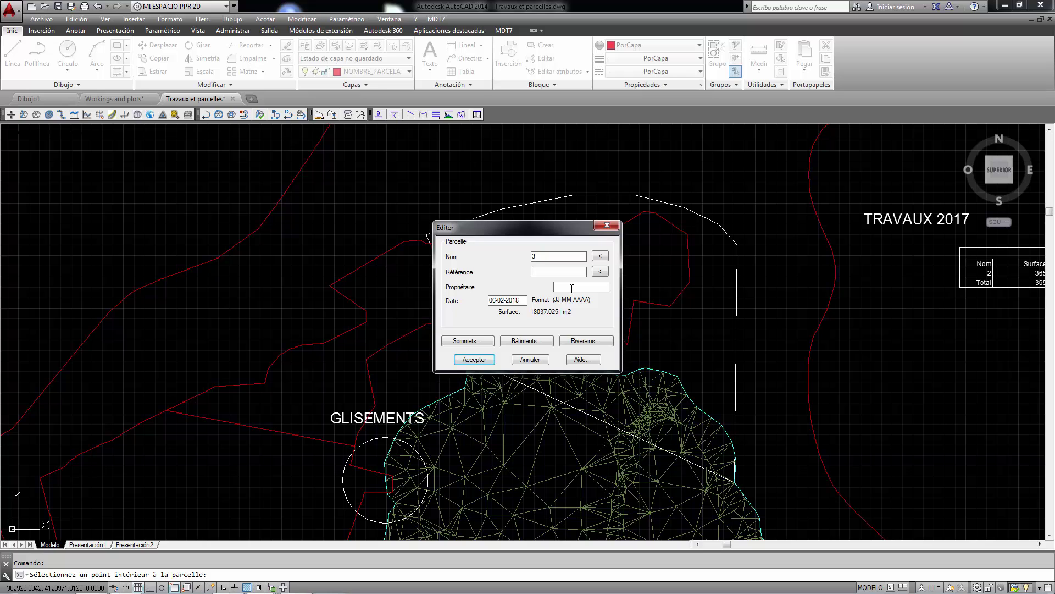
Step: Accept parcel 3 with its 18037.025 m2 label and check its boundary against the adjacent red parcel
left_click(475, 360)
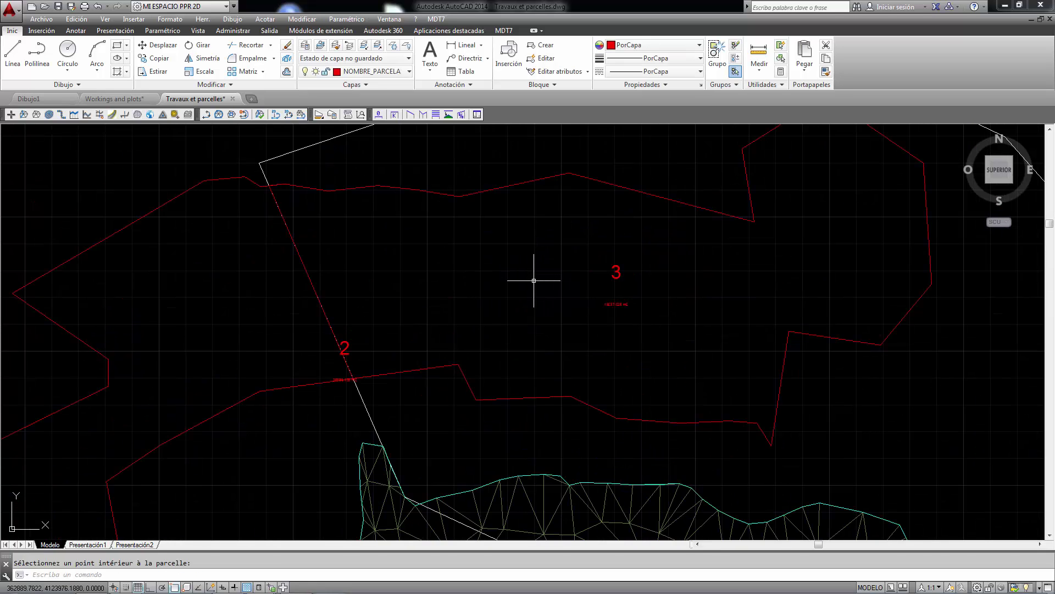
key("Escape")
left_click(483, 191)
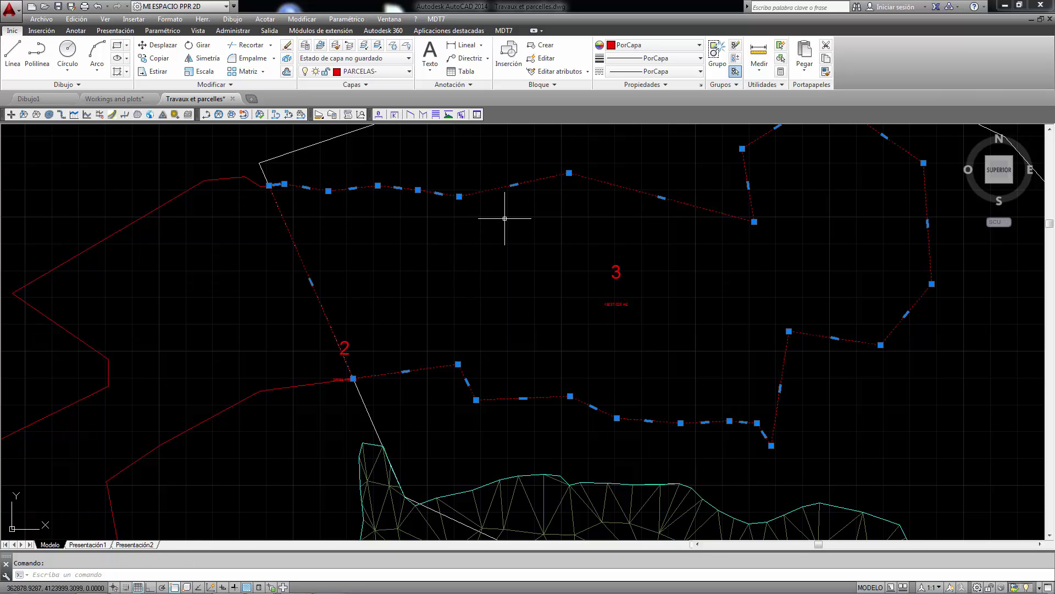
scroll(511, 225, "down", 1)
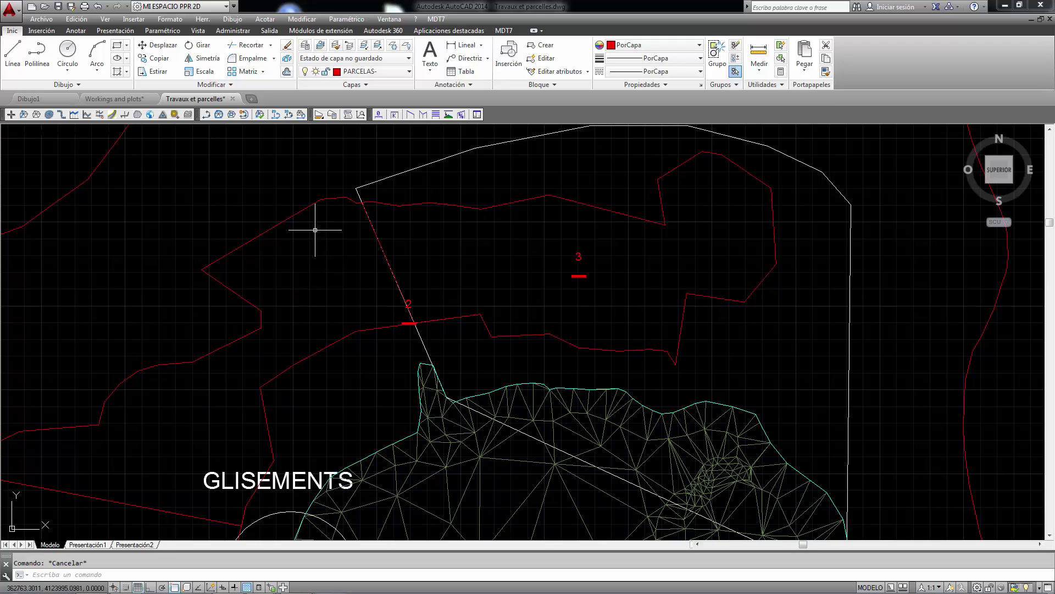
left_click(306, 207)
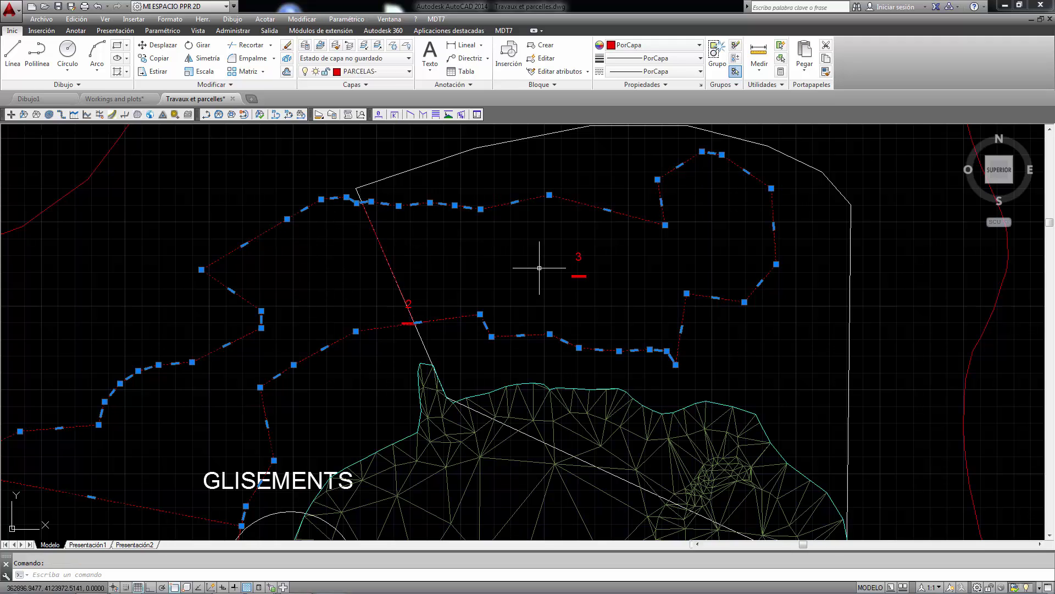
scroll(577, 273, "up", 6)
scroll(580, 278, "up", 2)
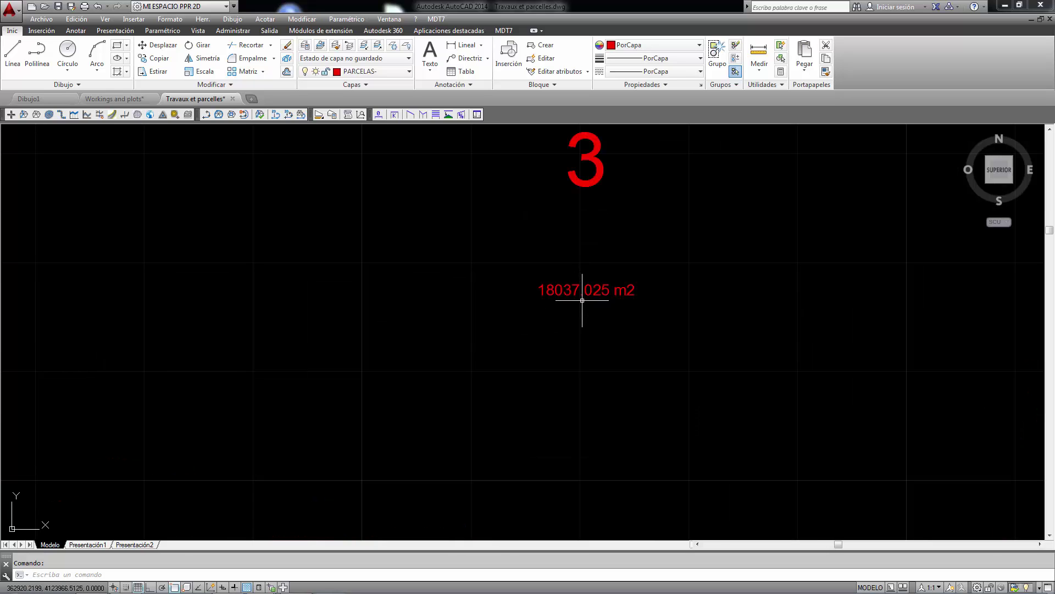
scroll(578, 291, "down", 6)
key("Escape")
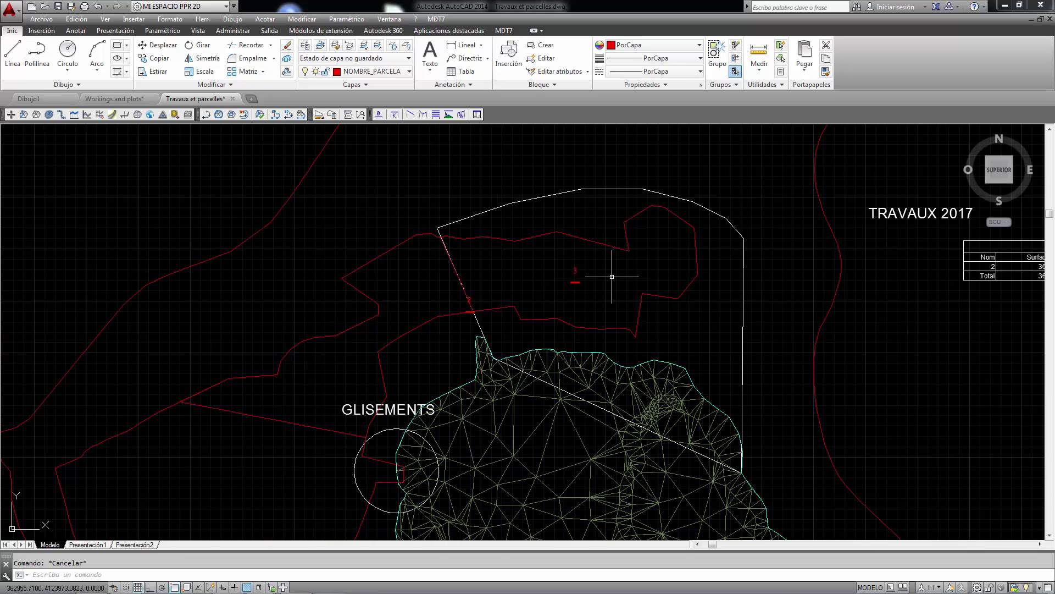